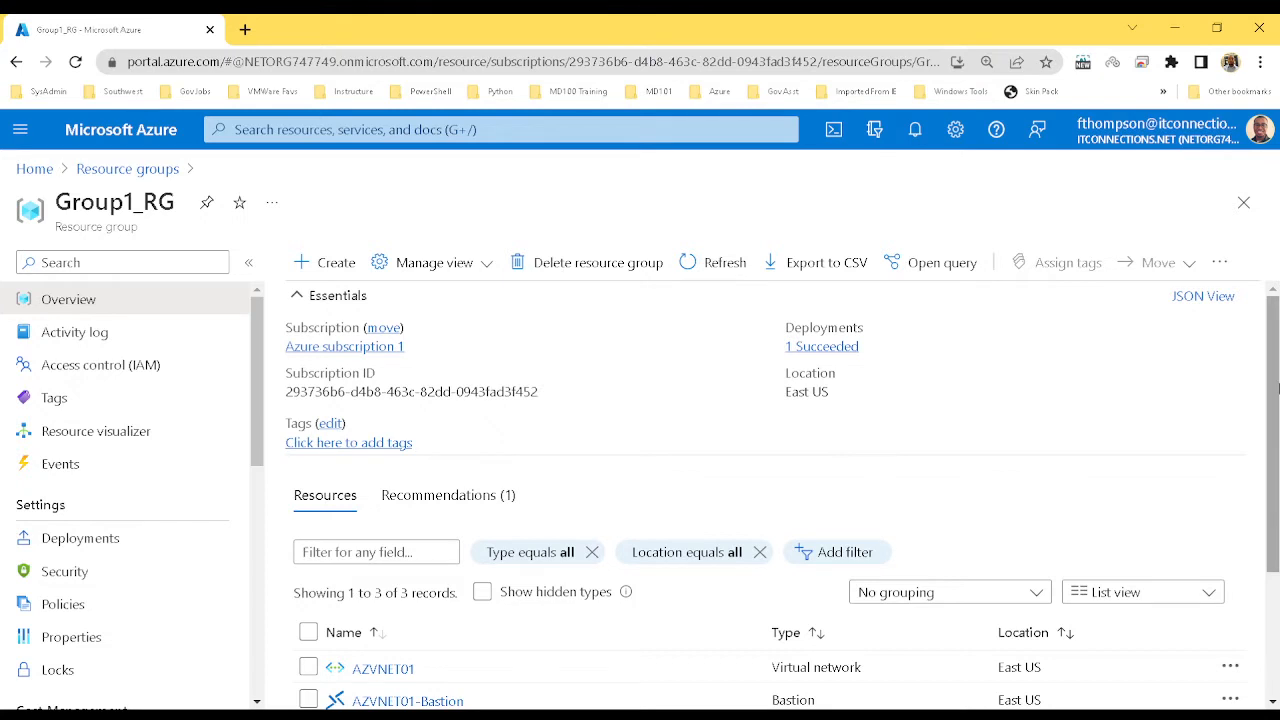
# Show hidden resource types in Group1_RG, then bring up the portal's search history
pyautogui.scroll(-2, 1276, 489)
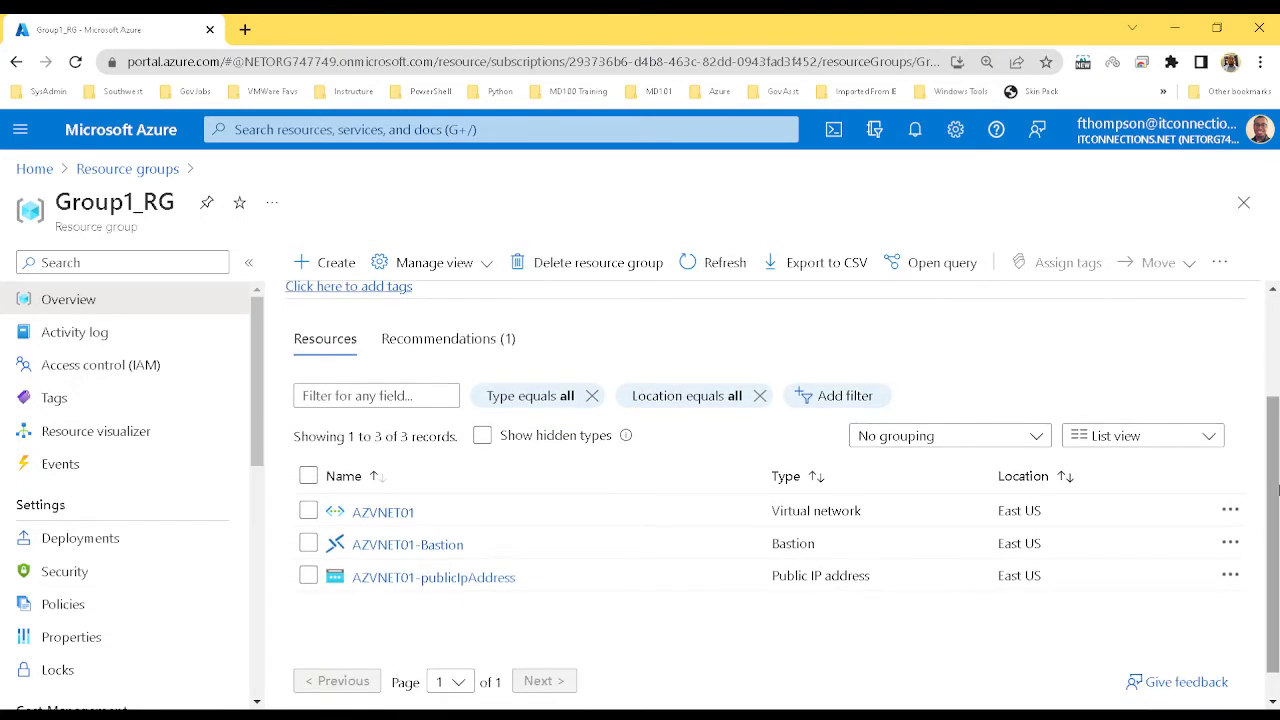
pyautogui.scroll(2, 1274, 487)
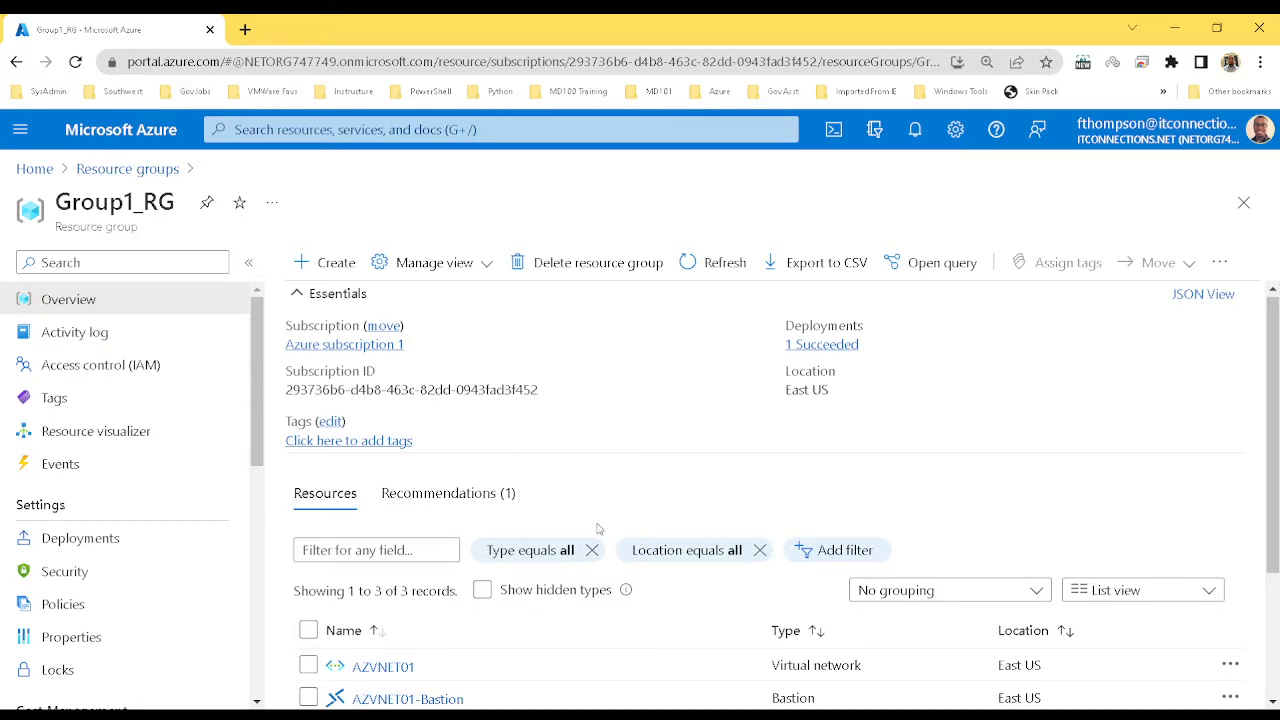
pyautogui.click(565, 594)
pyautogui.scroll(-2, 1276, 447)
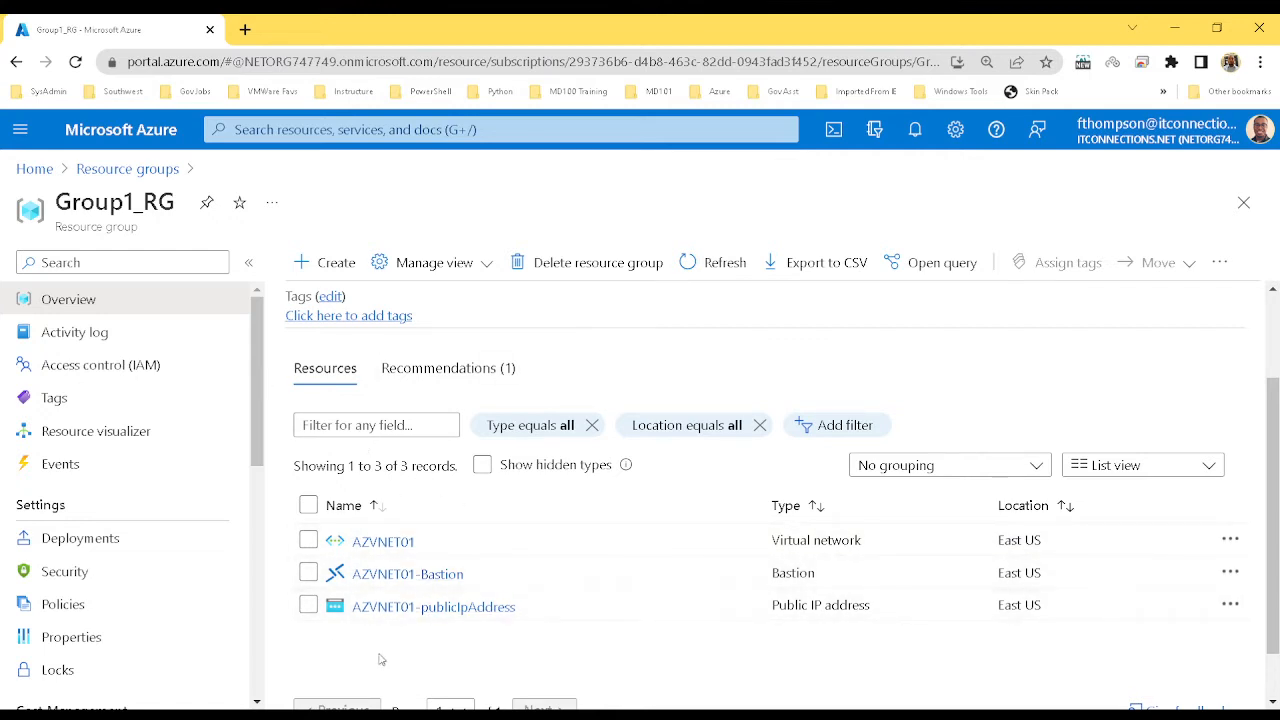
pyautogui.click(255, 135)
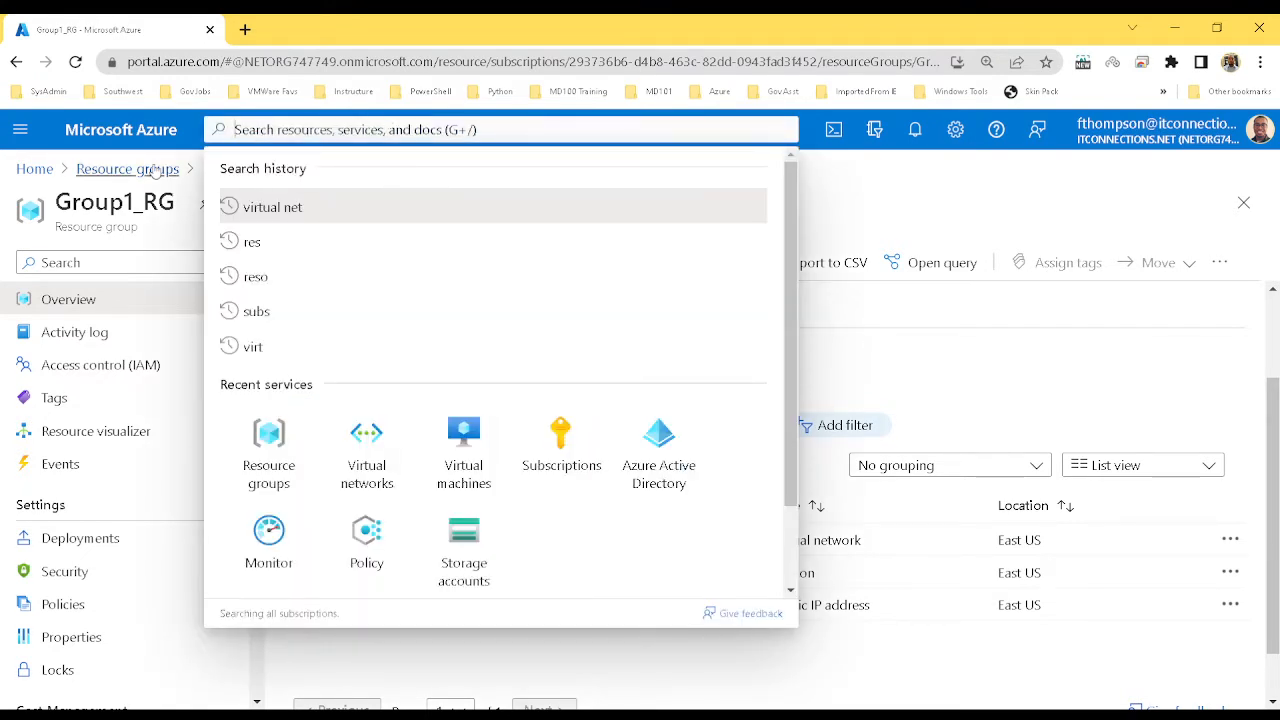
# From Home, search 'virtual mach' and open the Virtual machines service
pyautogui.click(42, 173)
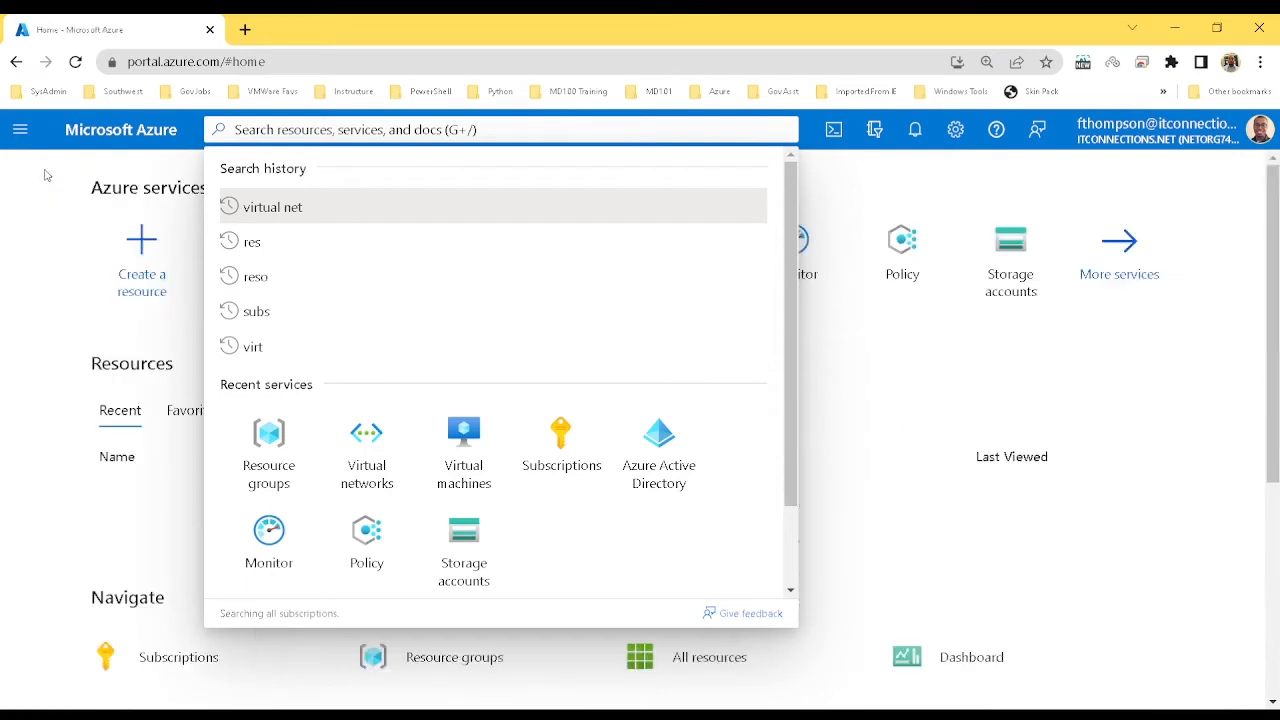
pyautogui.click(305, 136)
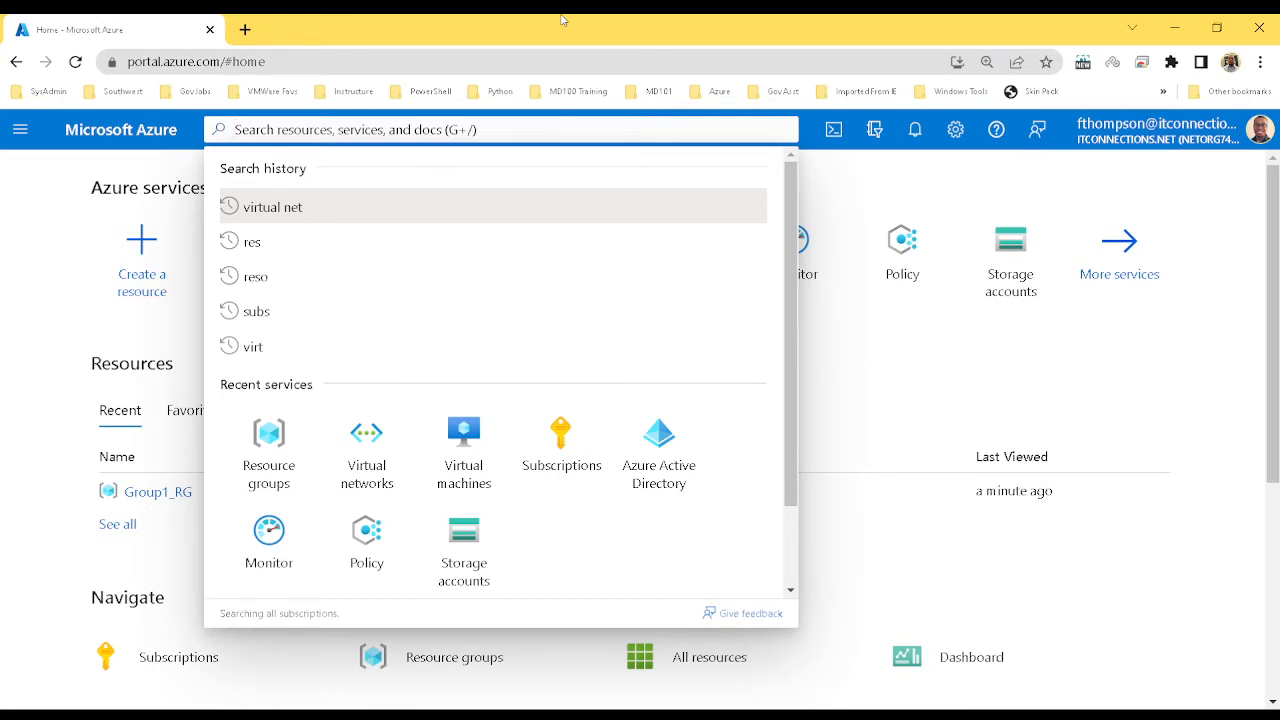
pyautogui.write('virtu')
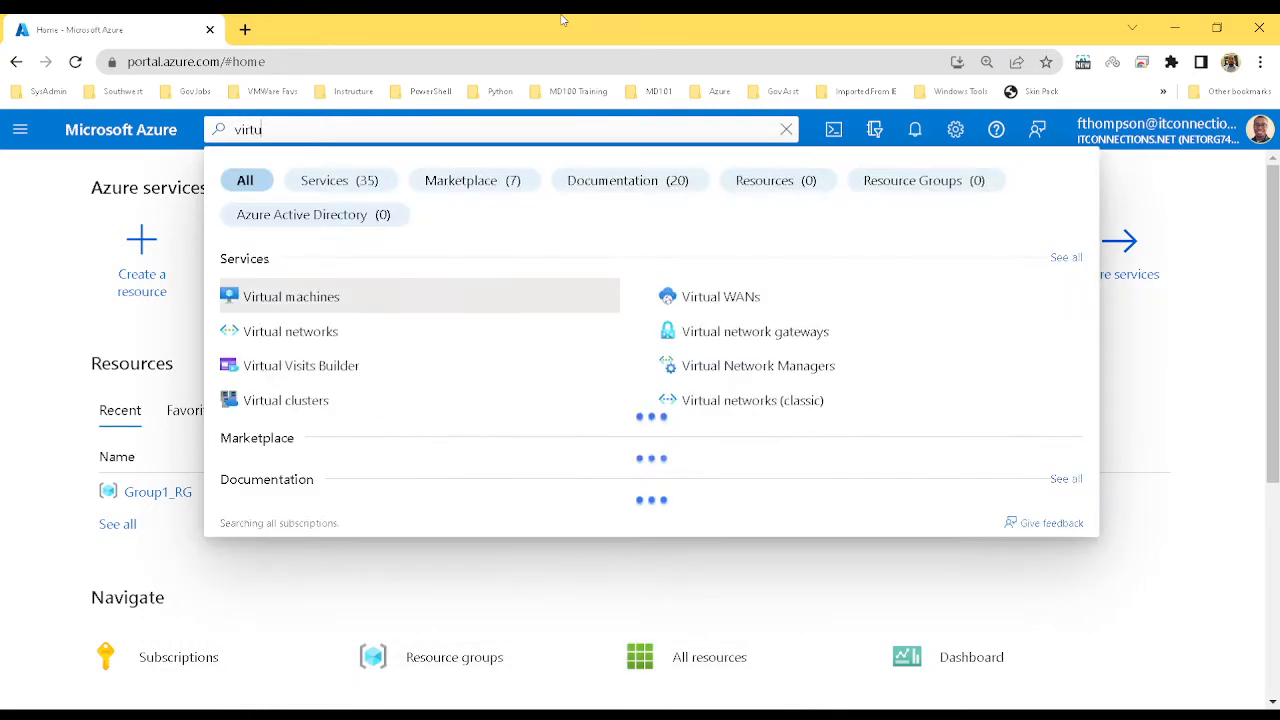
pyautogui.write('al ma')
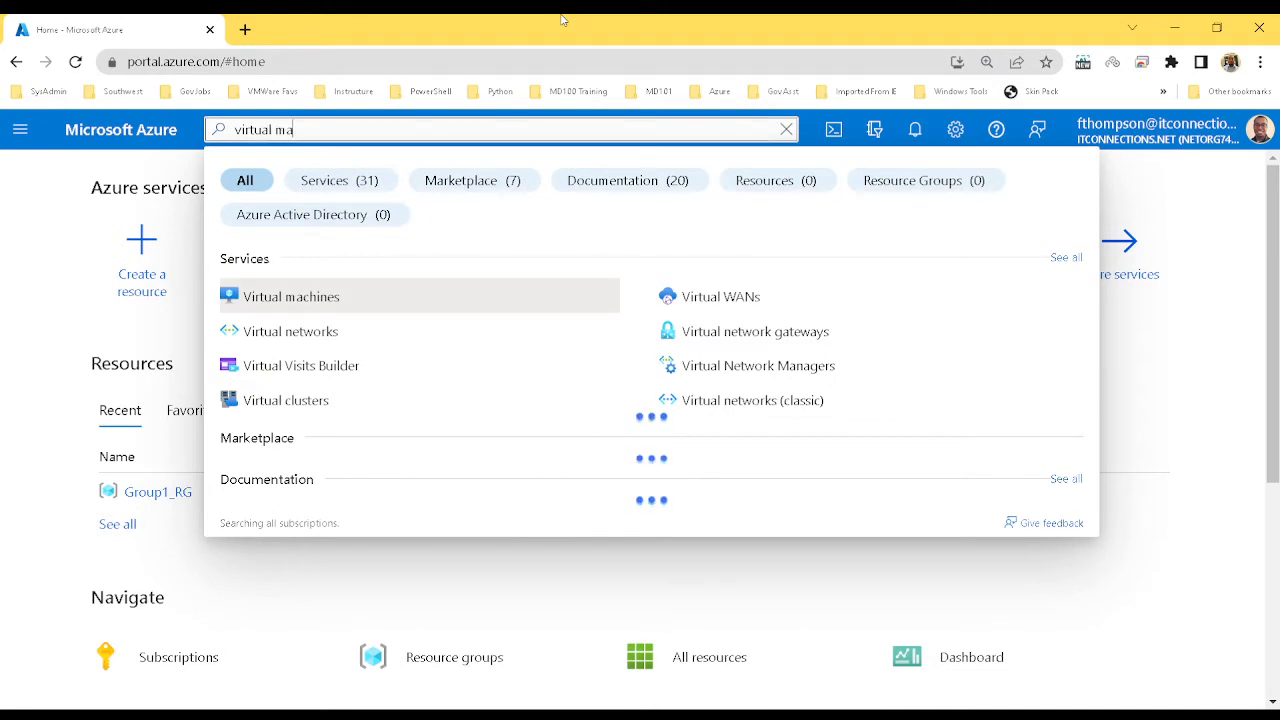
pyautogui.write('ch')
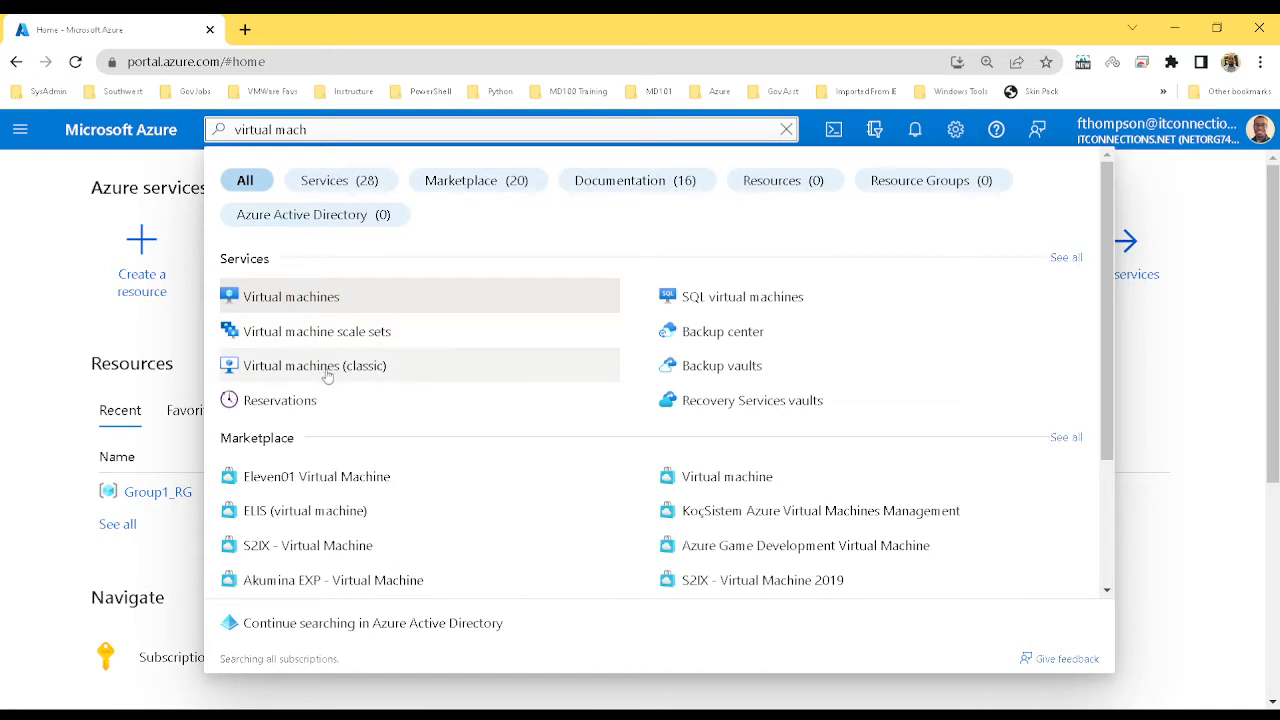
pyautogui.click(311, 305)
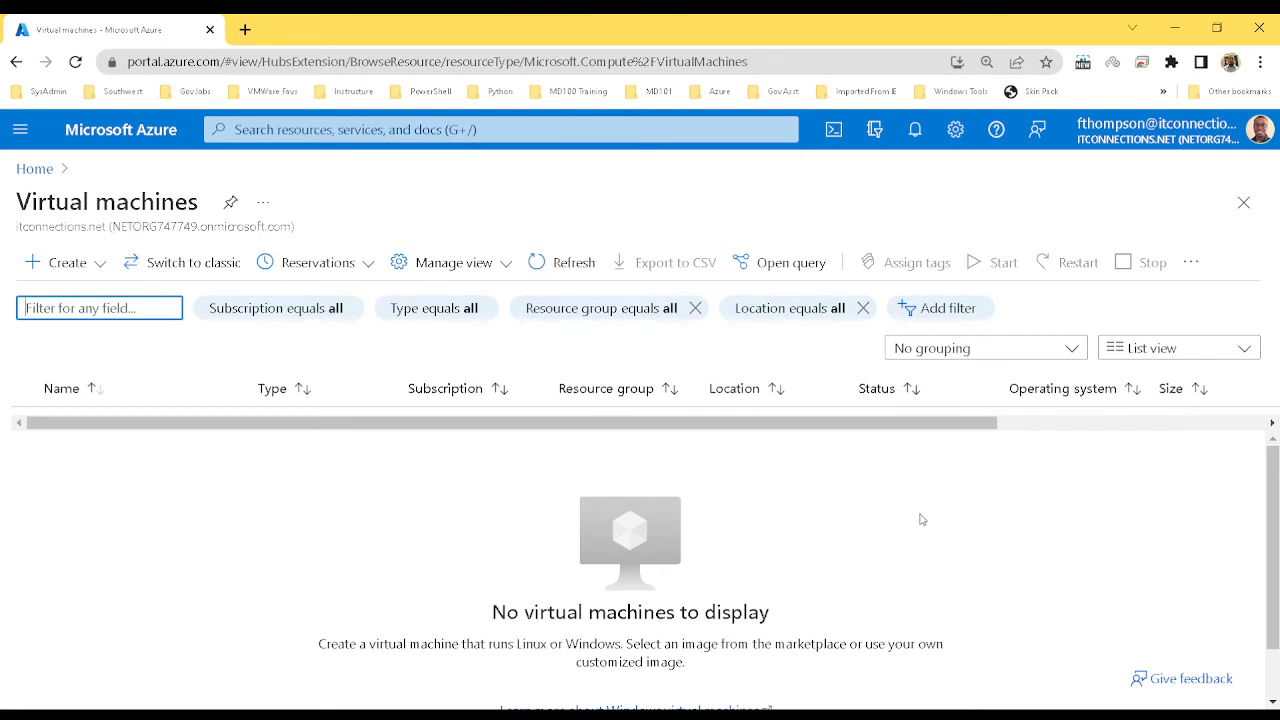
# Open the + Create dropdown on the empty Virtual machines page
pyautogui.scroll(-2, 900, 480)
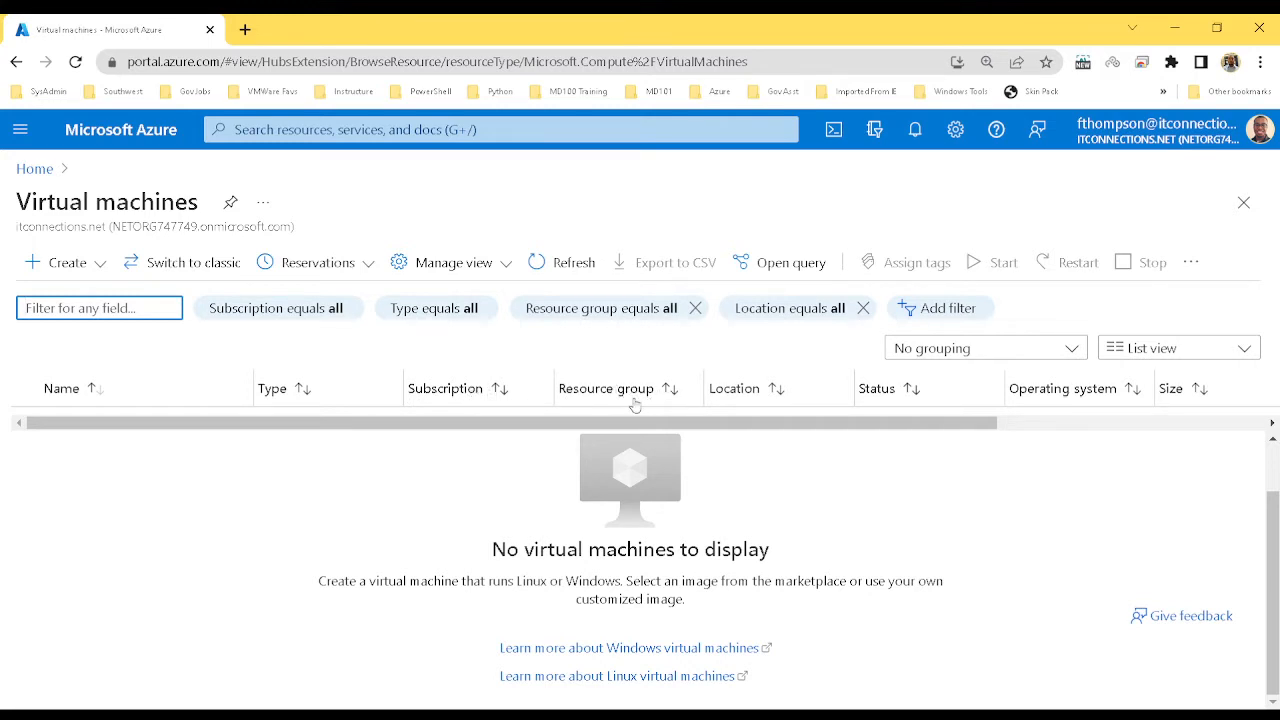
pyautogui.moveTo(790, 395); pyautogui.dragTo(935, 395)
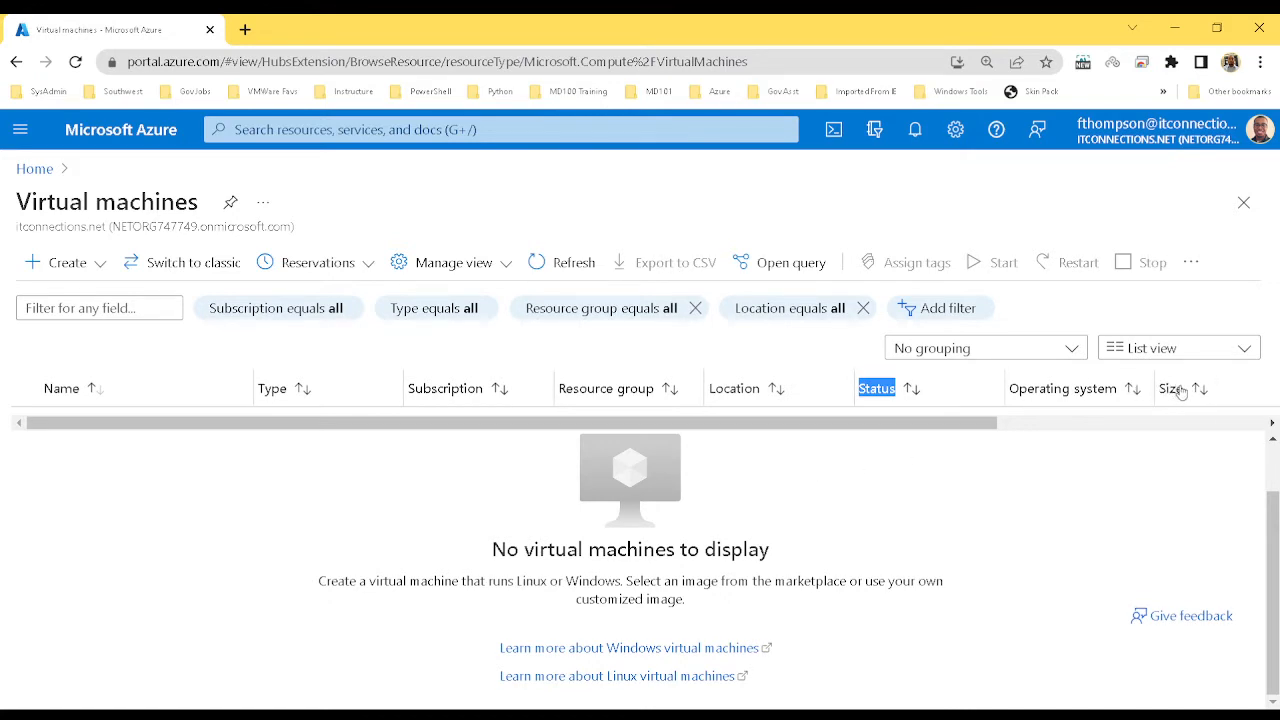
pyautogui.click(85, 266)
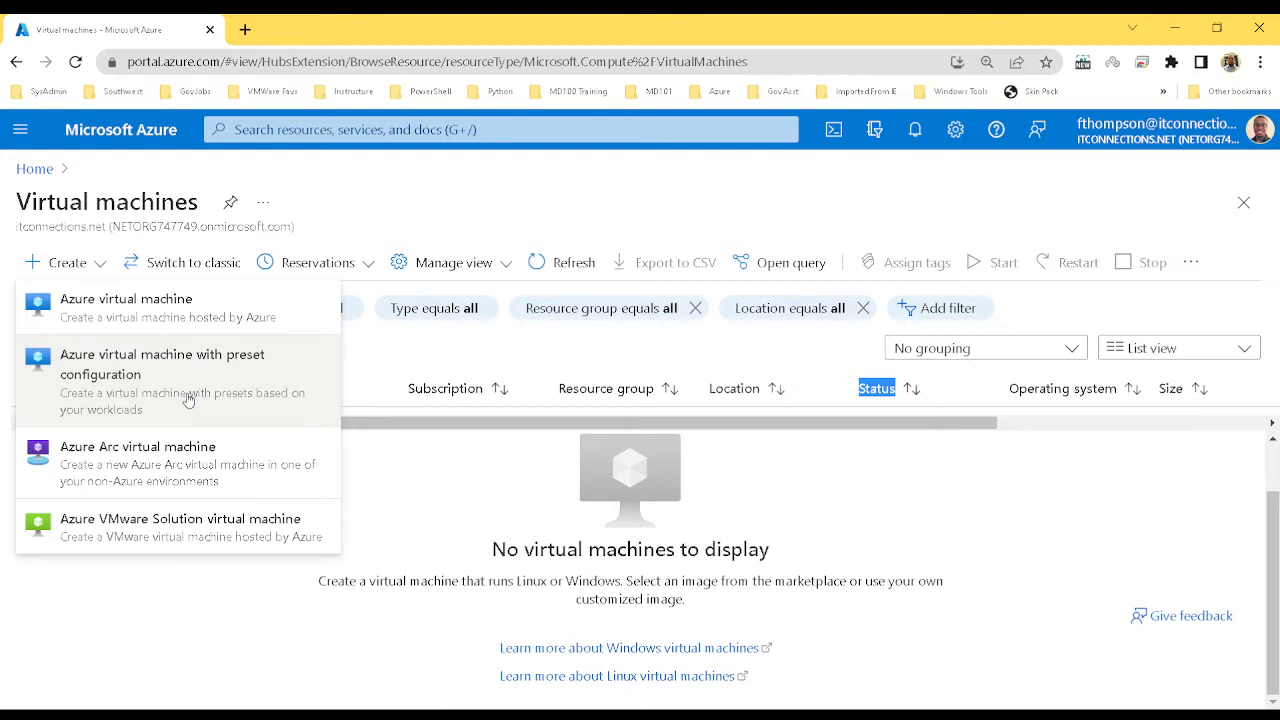
# Choose Azure virtual machine from the Create menu to start the VM wizard
pyautogui.click(172, 311)
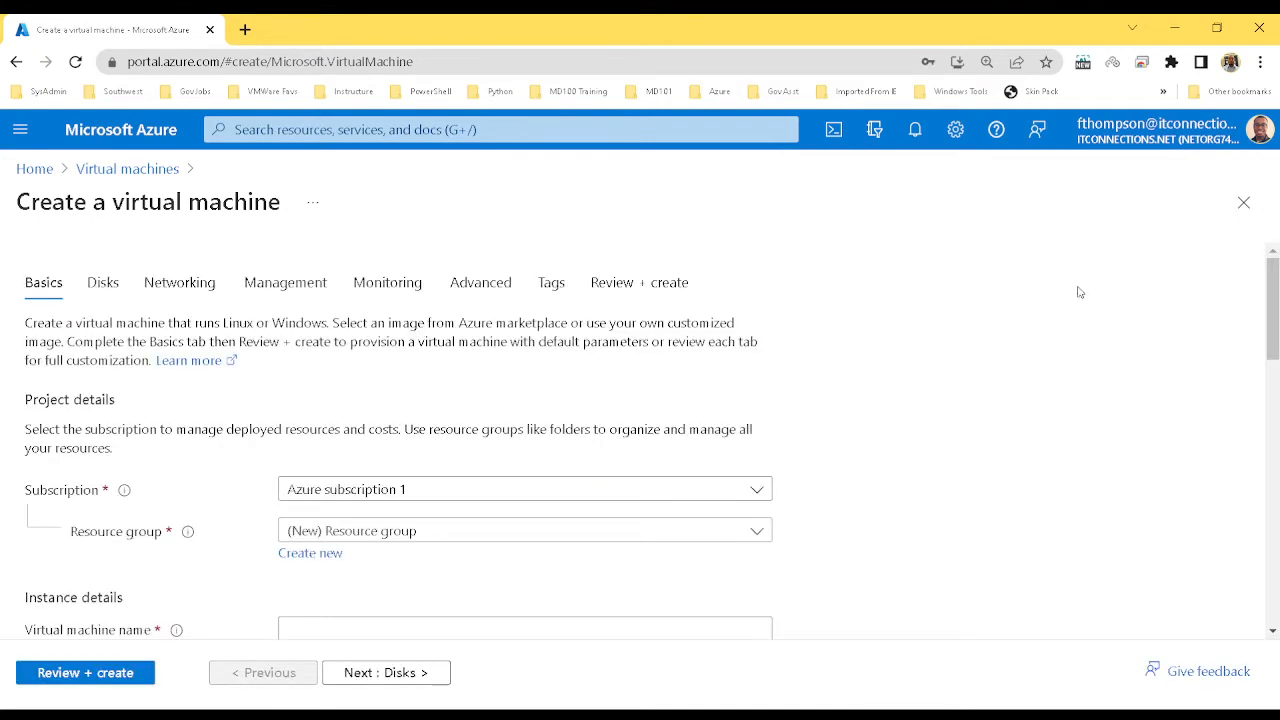
pyautogui.moveTo(1273, 314); pyautogui.dragTo(1273, 312)
pyautogui.moveTo(1276, 334)
pyautogui.mouseDown()
pyautogui.moveTo(1277, 366)
pyautogui.moveTo(1274, 332)
pyautogui.mouseUp()
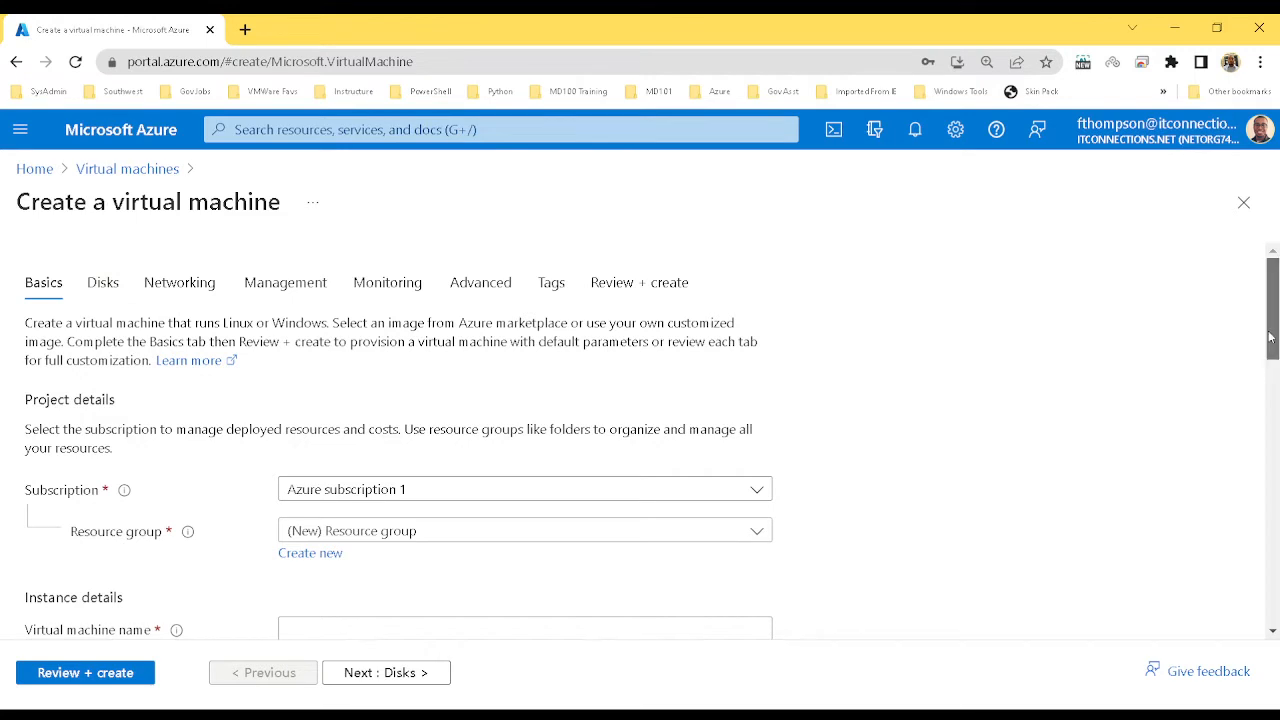
# Keep Azure subscription 1 and select Group1_RG as the VM's resource group
pyautogui.scroll(-2, 1266, 343)
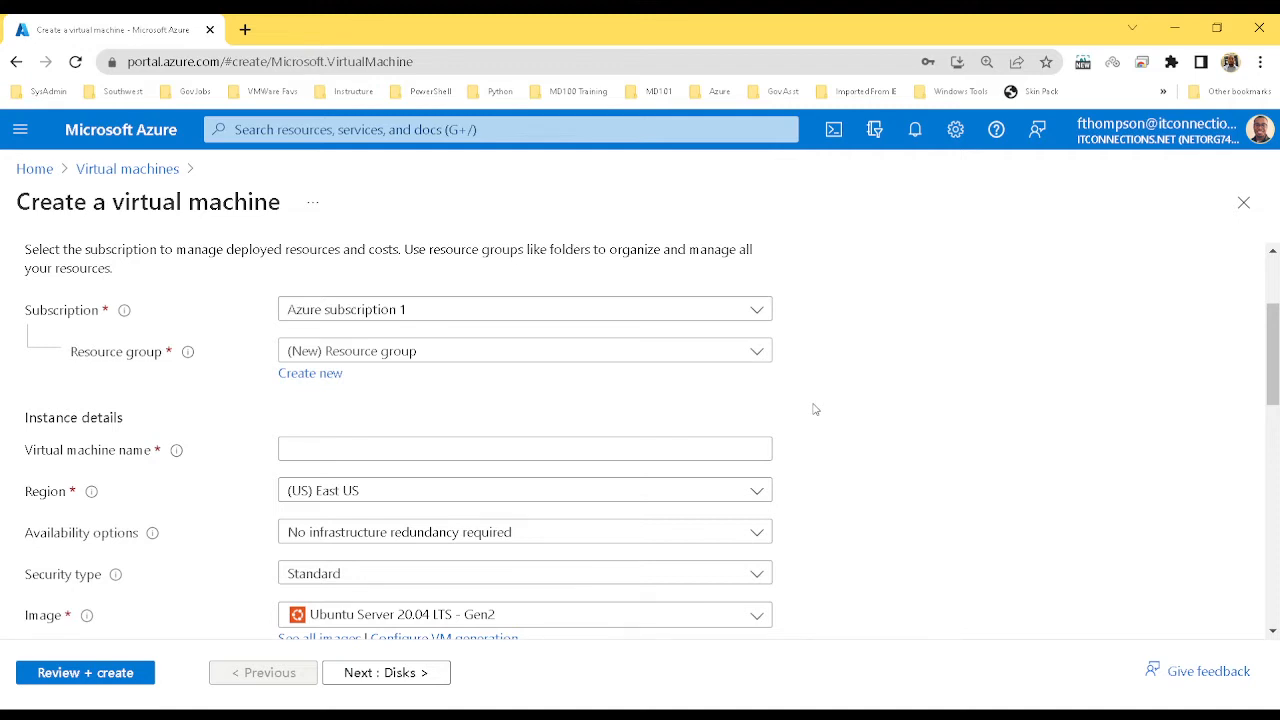
pyautogui.click(741, 314)
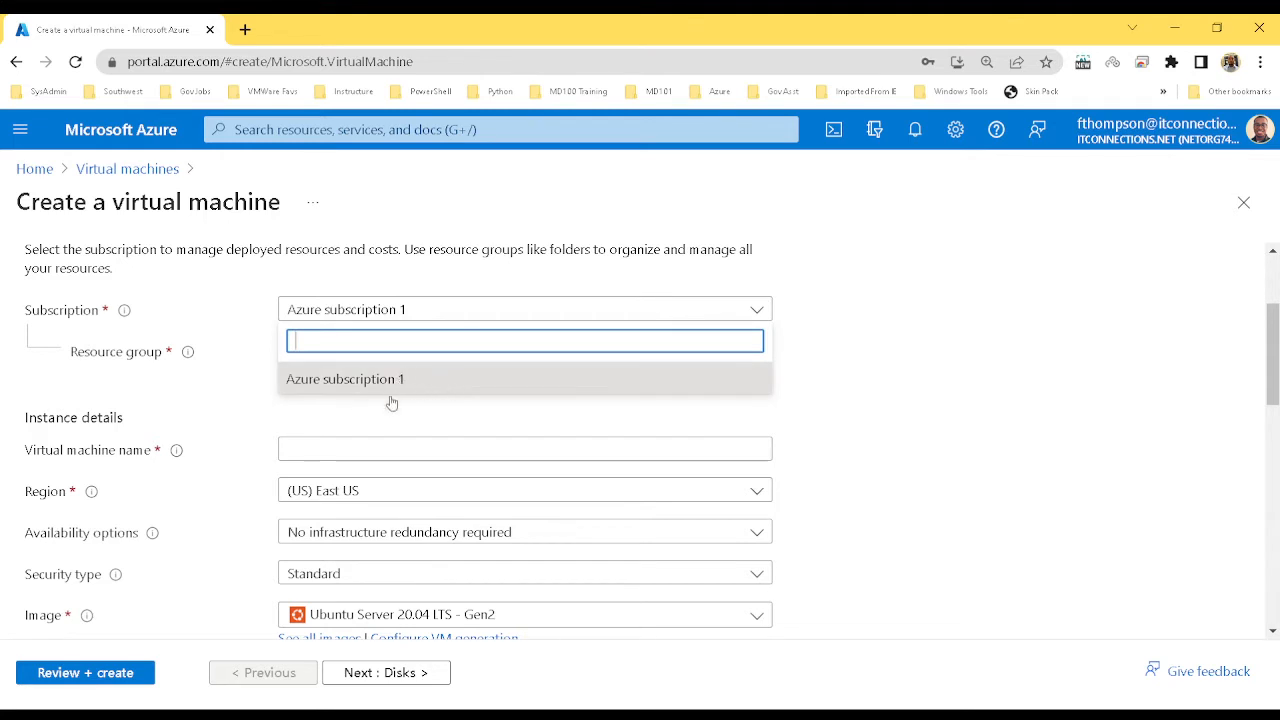
pyautogui.click(394, 381)
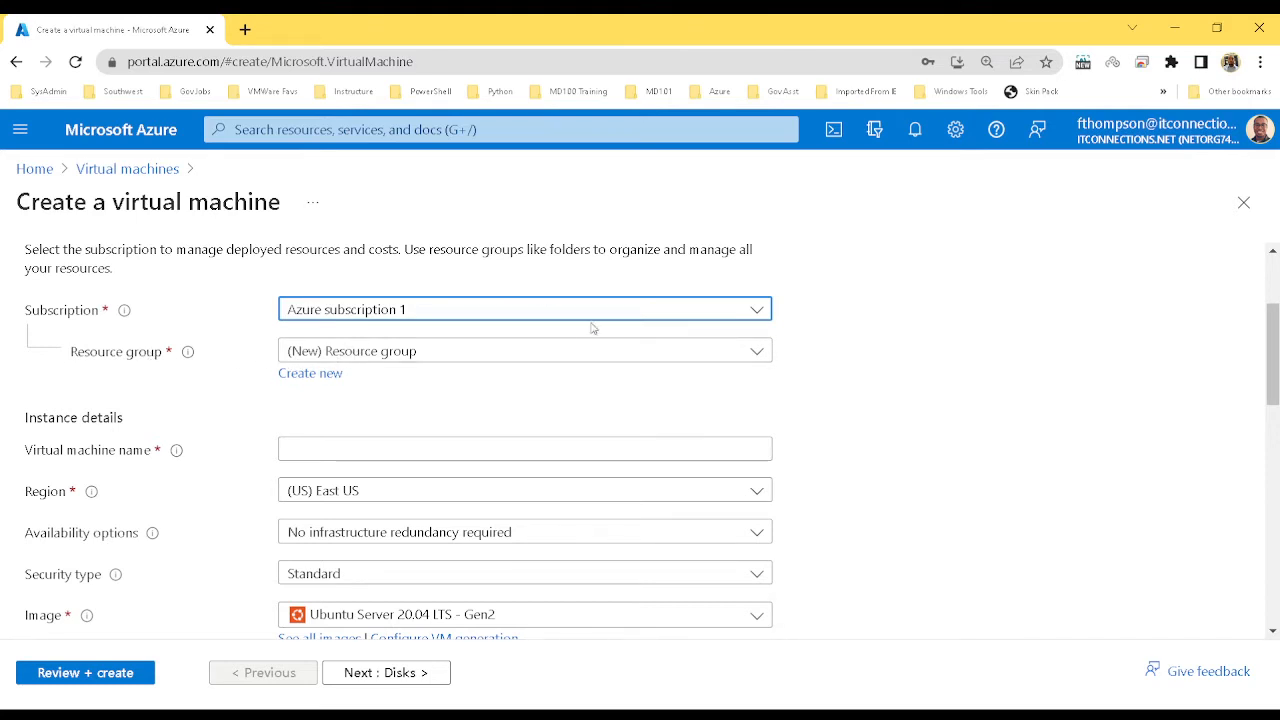
pyautogui.click(758, 352)
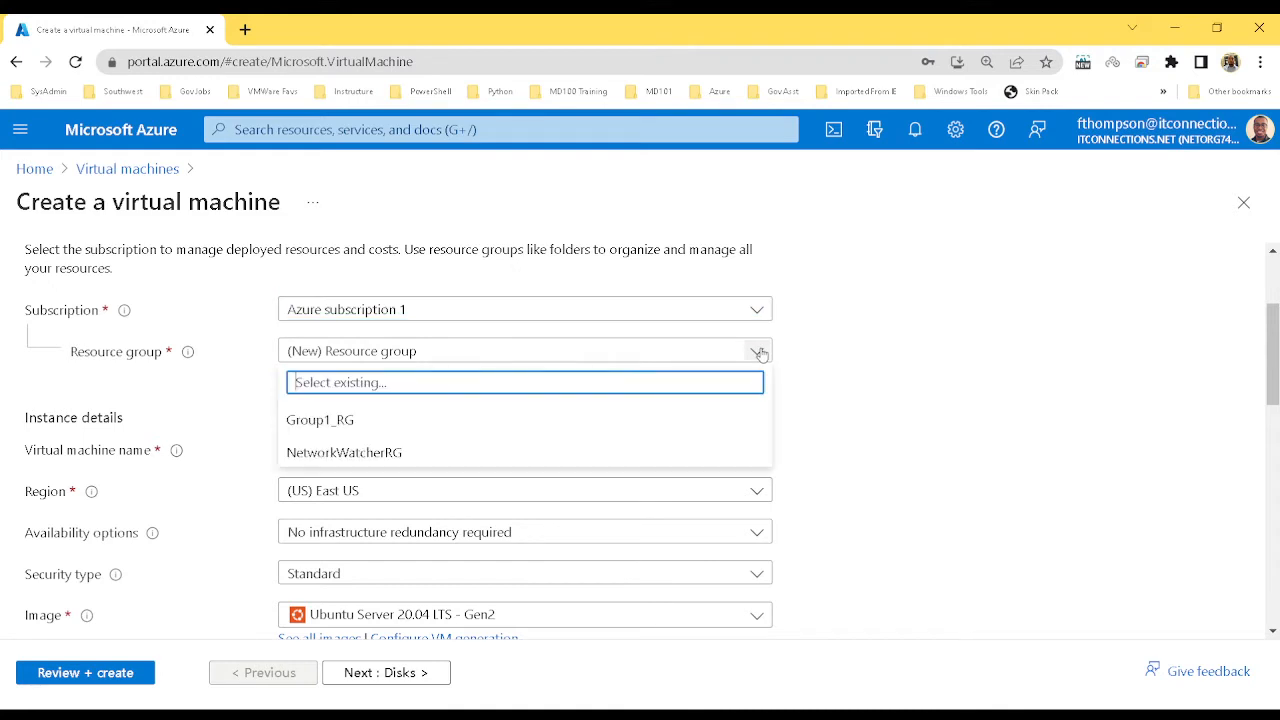
pyautogui.click(334, 430)
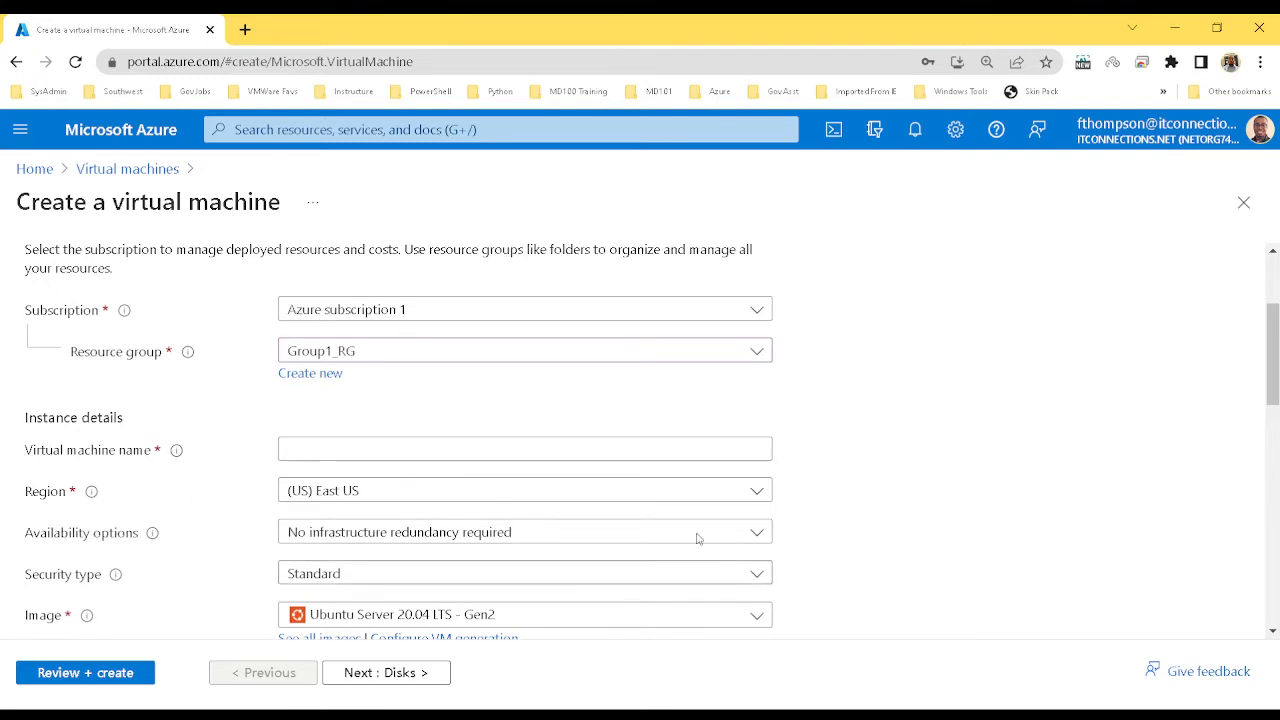
# Name the virtual machine DC1
pyautogui.click(370, 448)
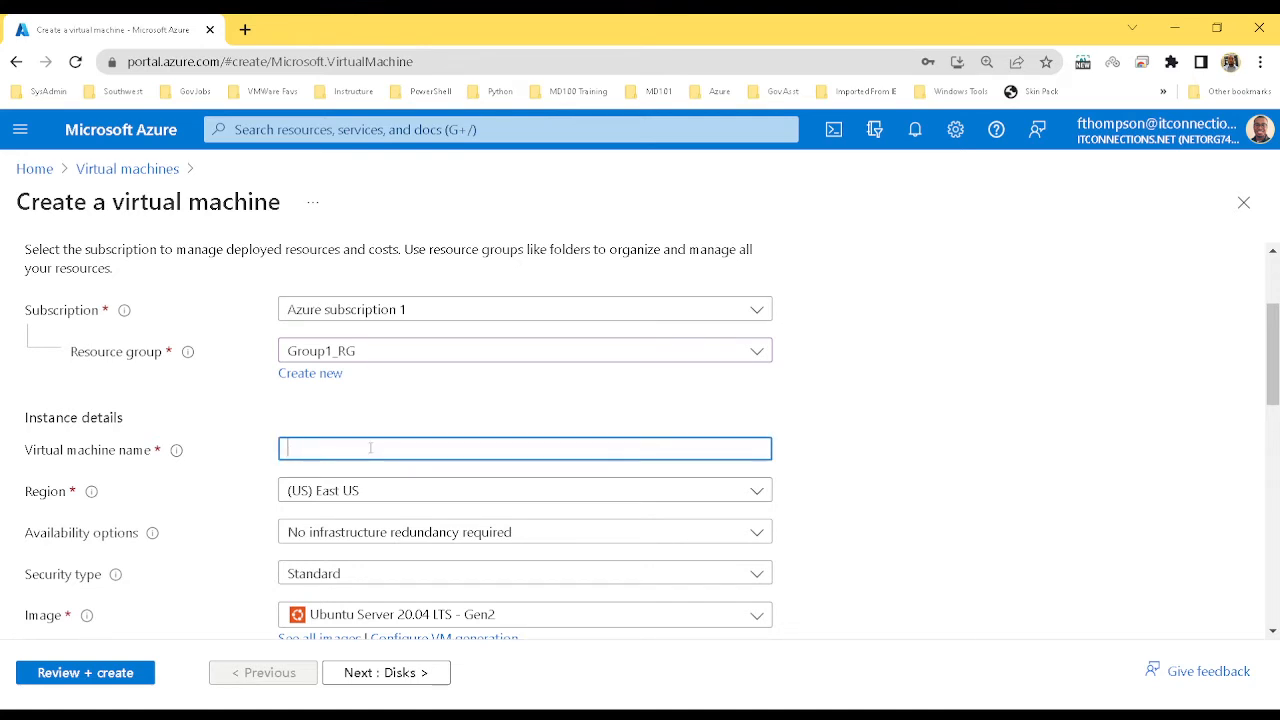
pyautogui.write('DC1')
pyautogui.click(936, 384)
pyautogui.moveTo(1277, 340); pyautogui.dragTo(1277, 380)
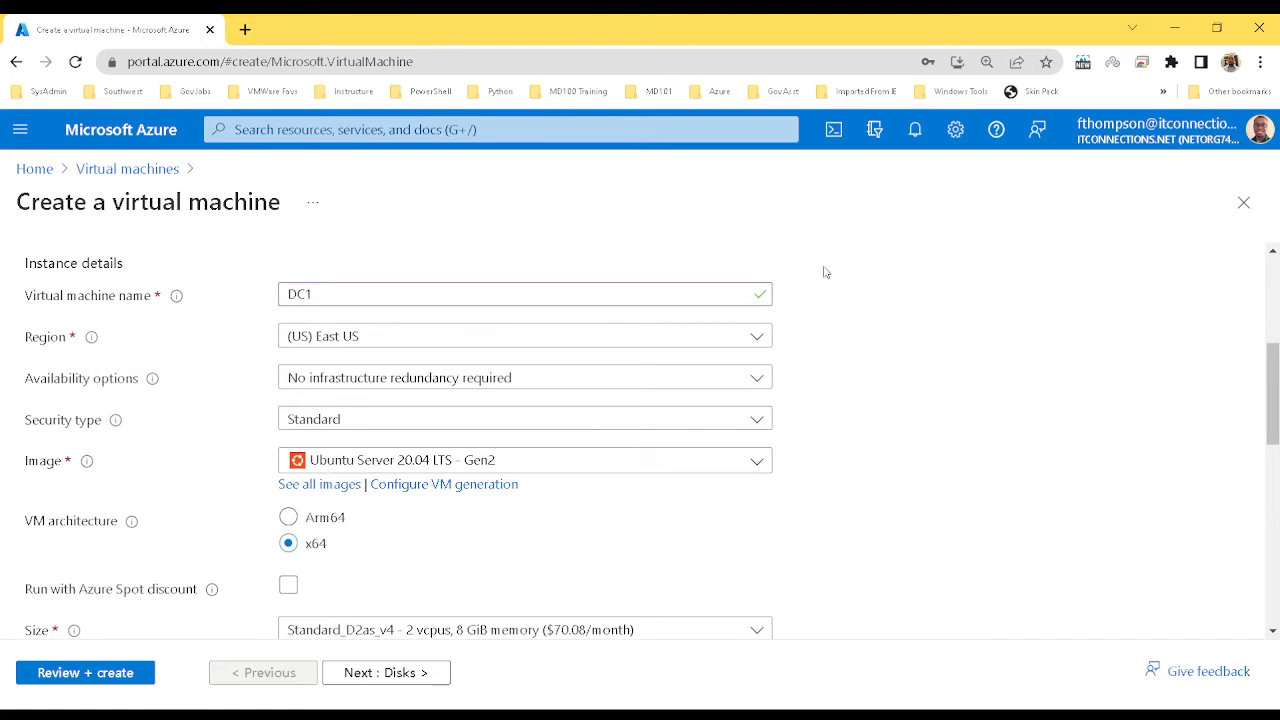
# Keep (US) East US as the region and Standard as the security type
pyautogui.click(748, 340)
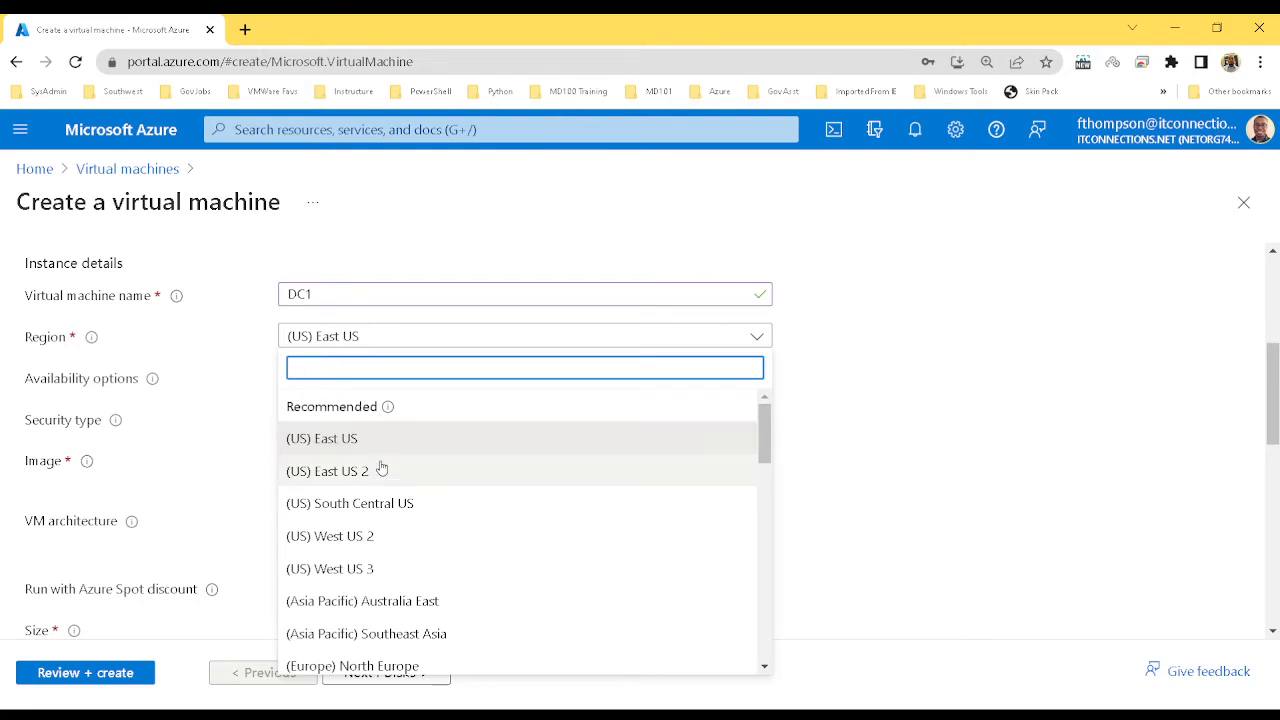
pyautogui.click(885, 372)
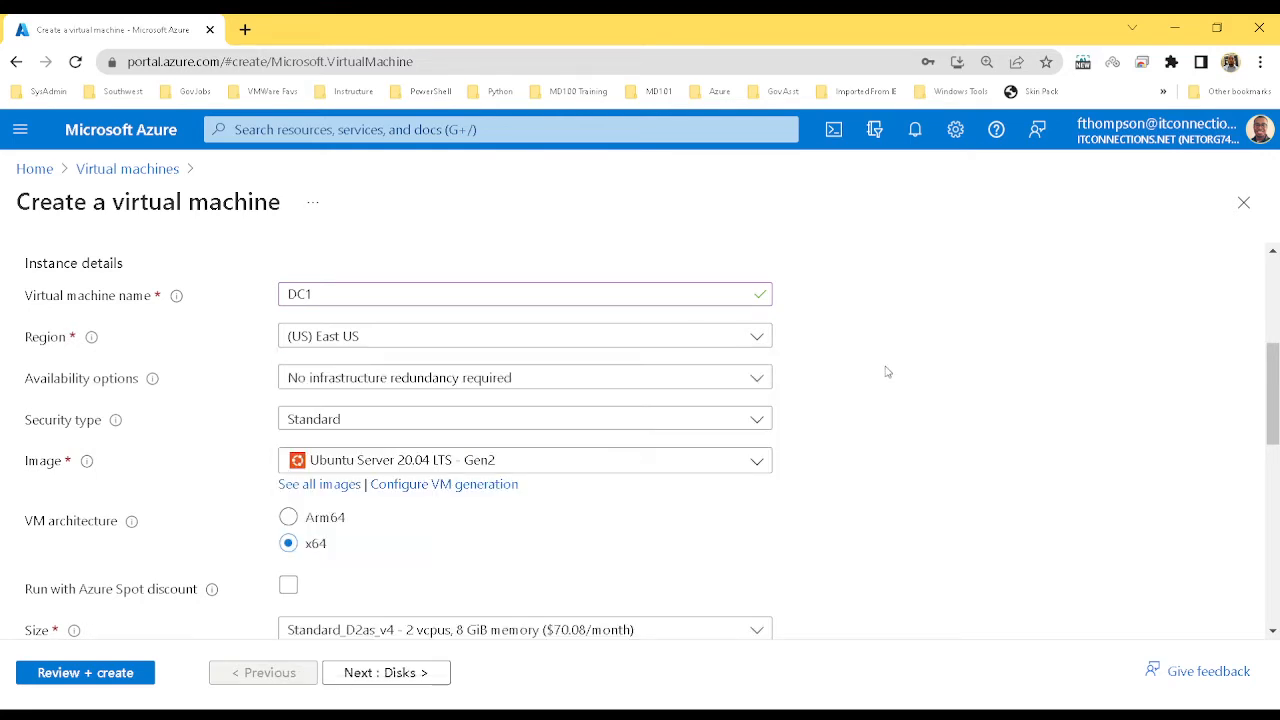
pyautogui.click(662, 428)
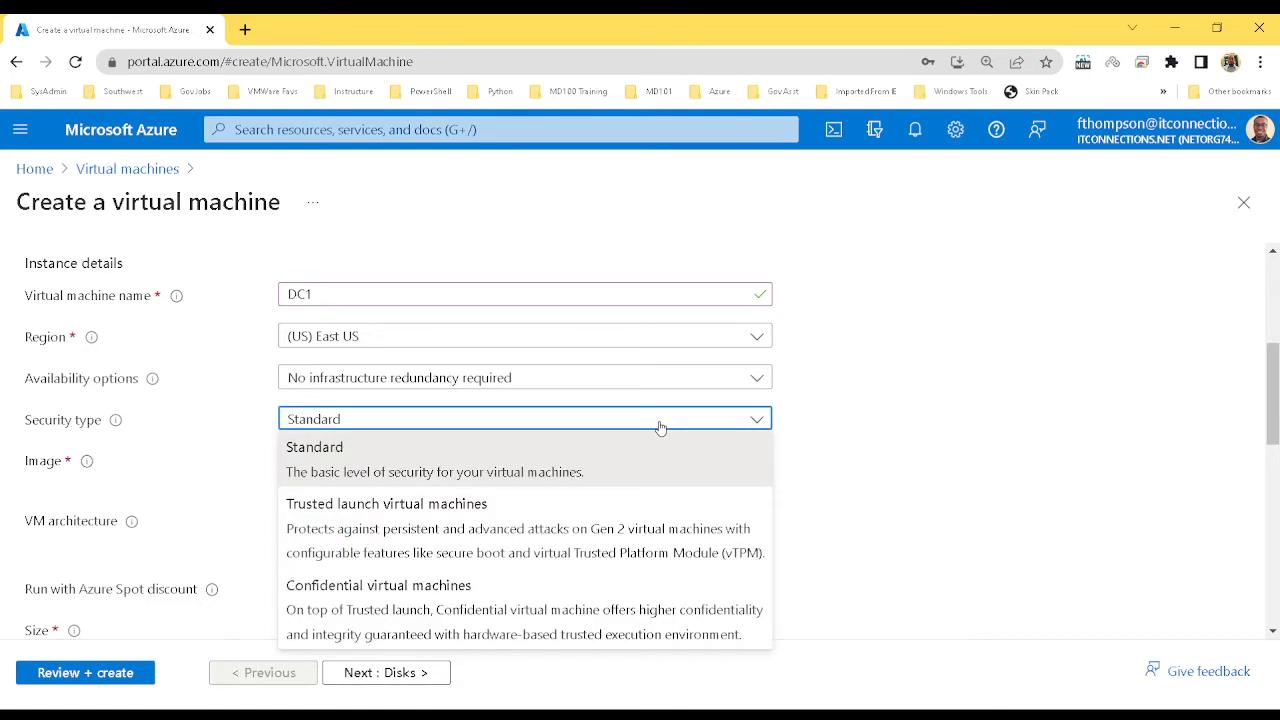
pyautogui.click(907, 395)
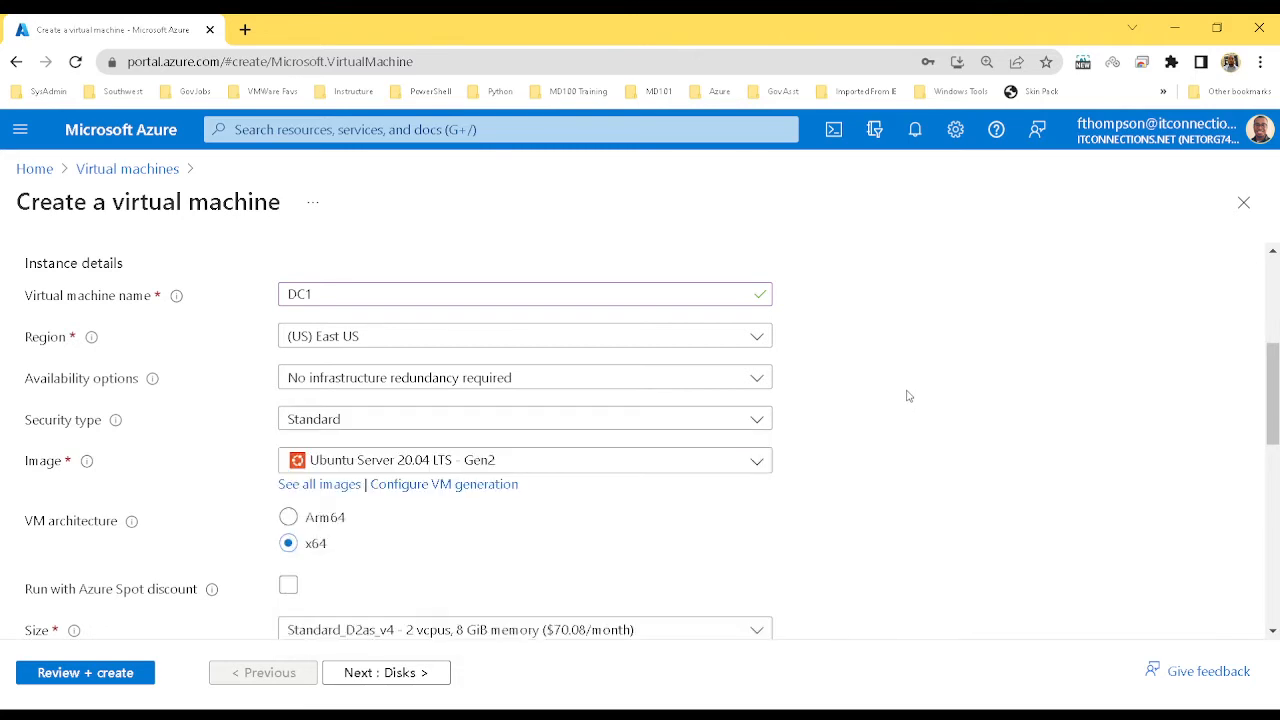
# Select Windows Server 2019 Datacenter - Gen2 as the VM image, replacing Ubuntu Server 20.04
pyautogui.click(731, 470)
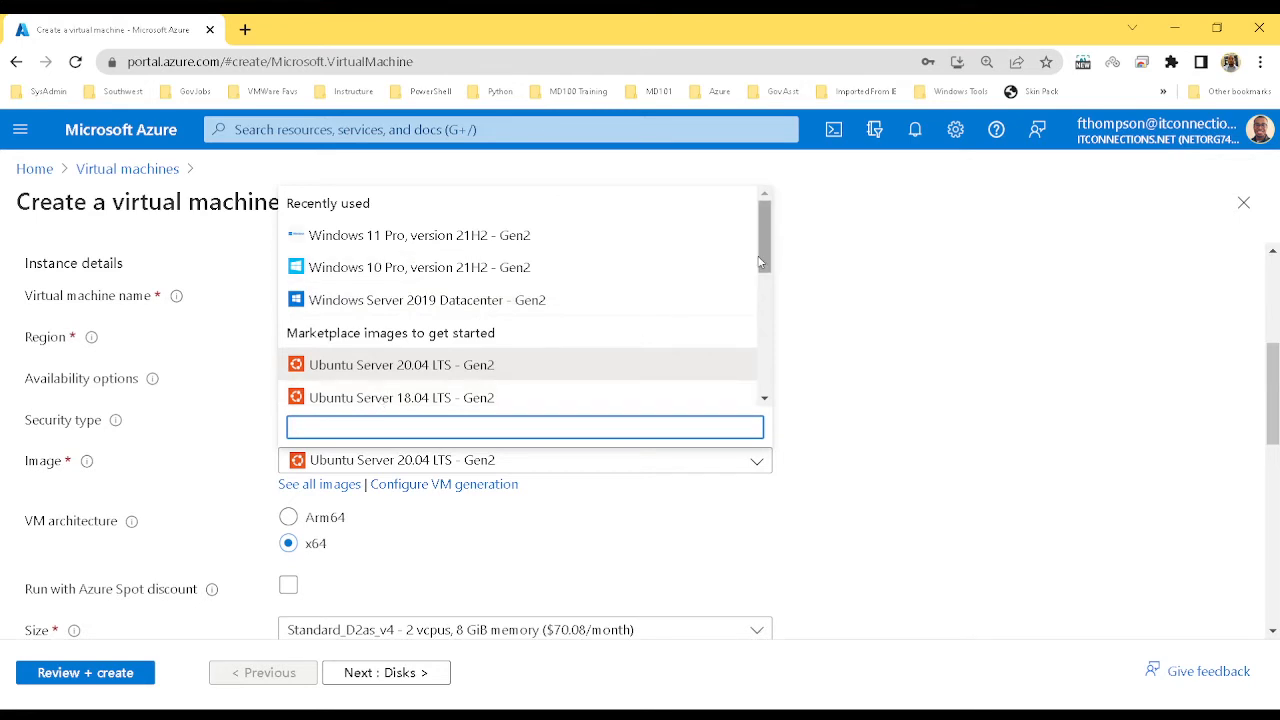
pyautogui.moveTo(765, 259); pyautogui.dragTo(770, 326)
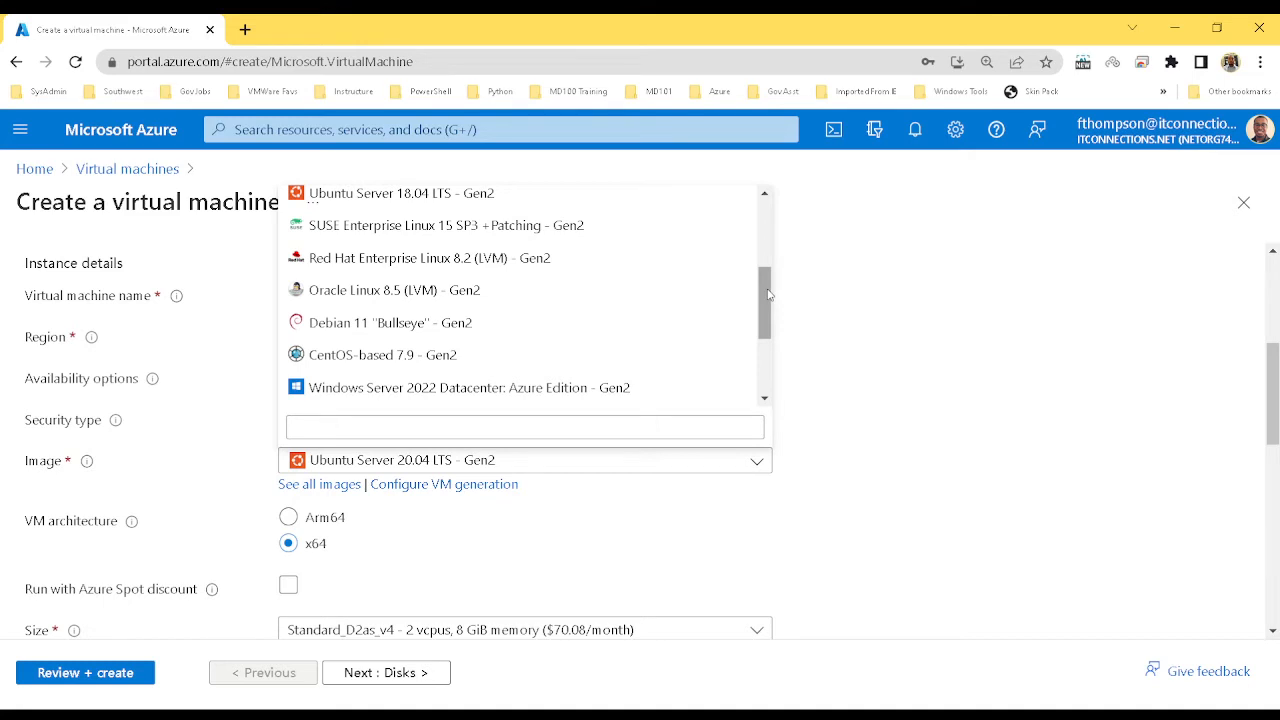
pyautogui.moveTo(769, 294); pyautogui.dragTo(770, 217)
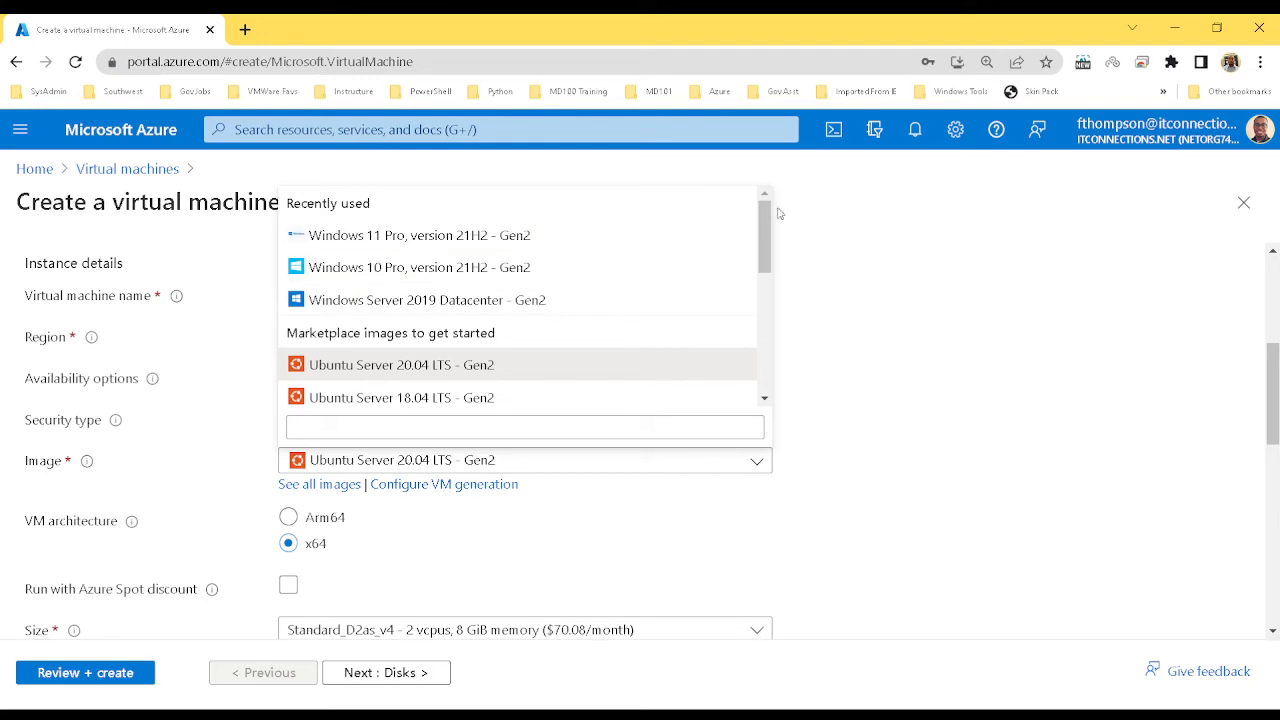
pyautogui.scroll(-5, 748, 355)
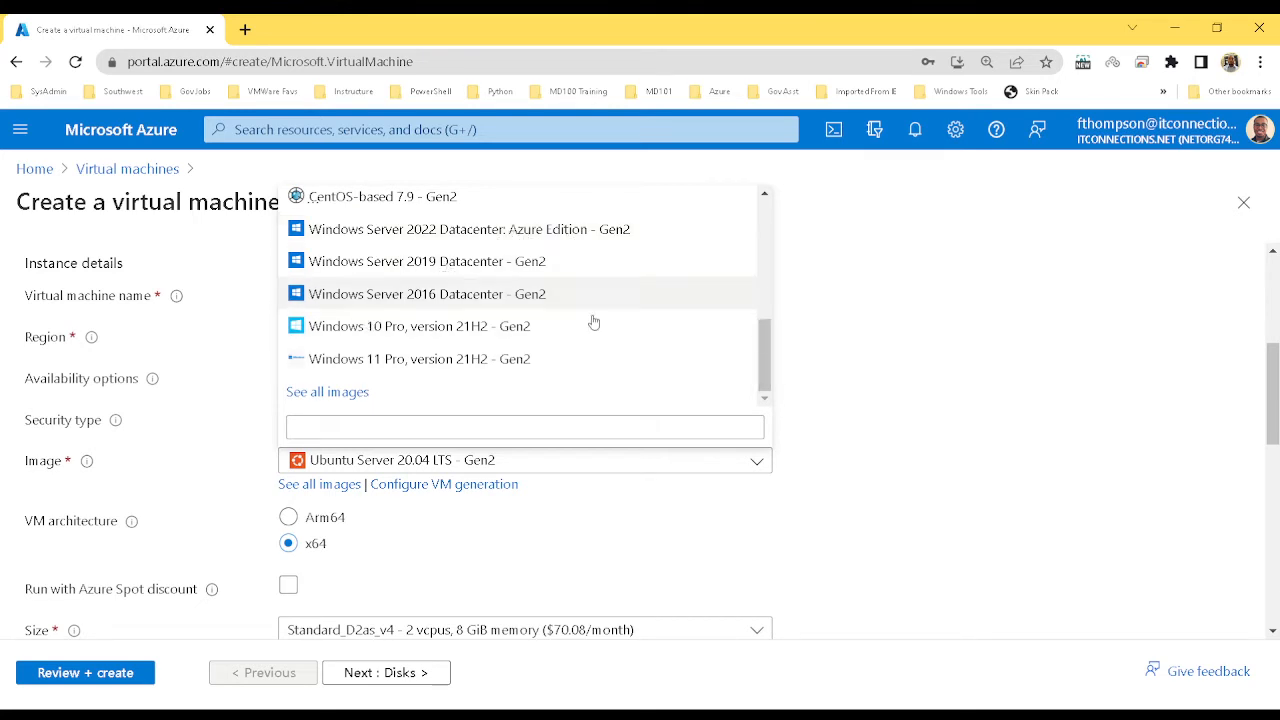
pyautogui.moveTo(769, 361); pyautogui.dragTo(769, 261)
pyautogui.click(570, 226)
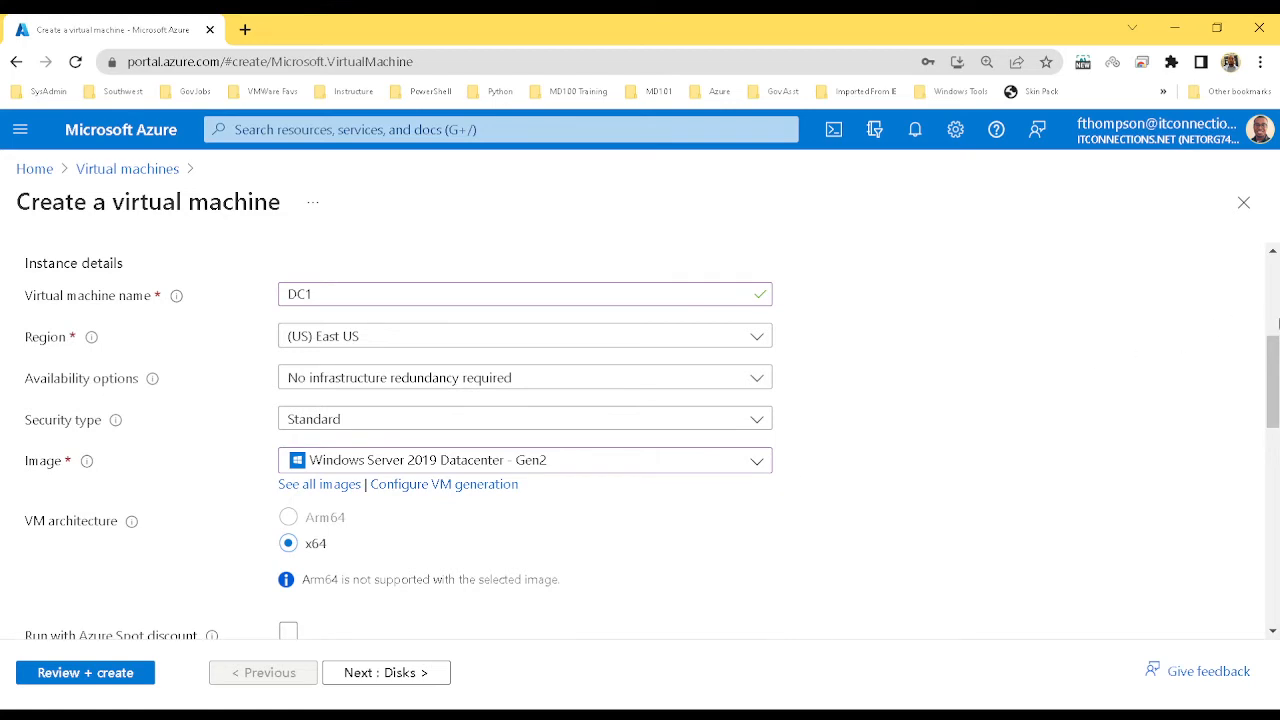
pyautogui.moveTo(1275, 382); pyautogui.dragTo(1275, 450)
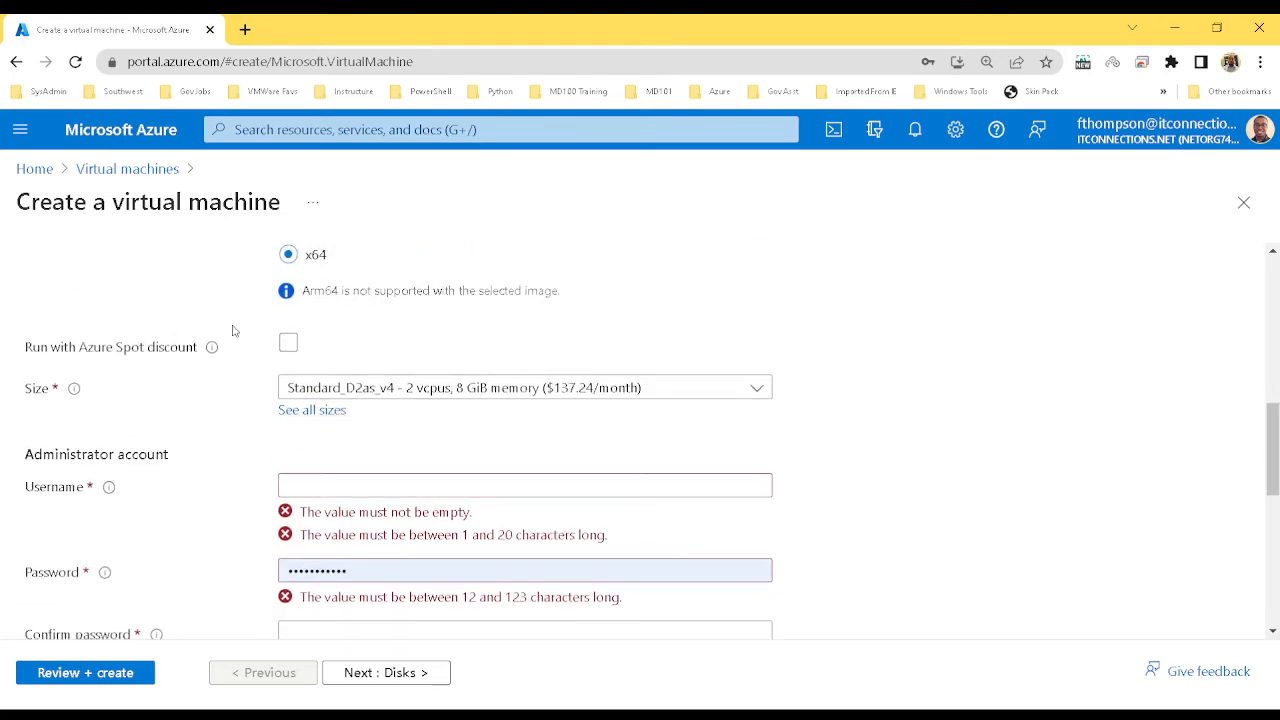
pyautogui.moveTo(1275, 483); pyautogui.dragTo(1275, 448)
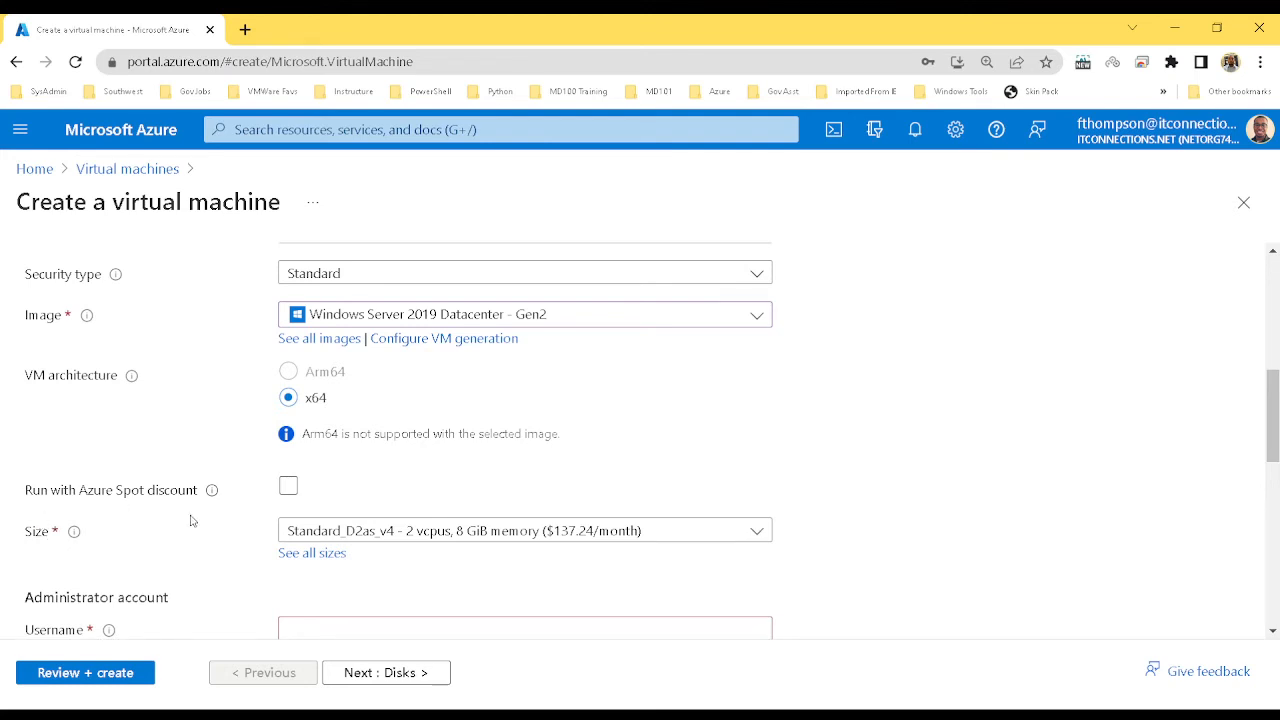
pyautogui.click(289, 486)
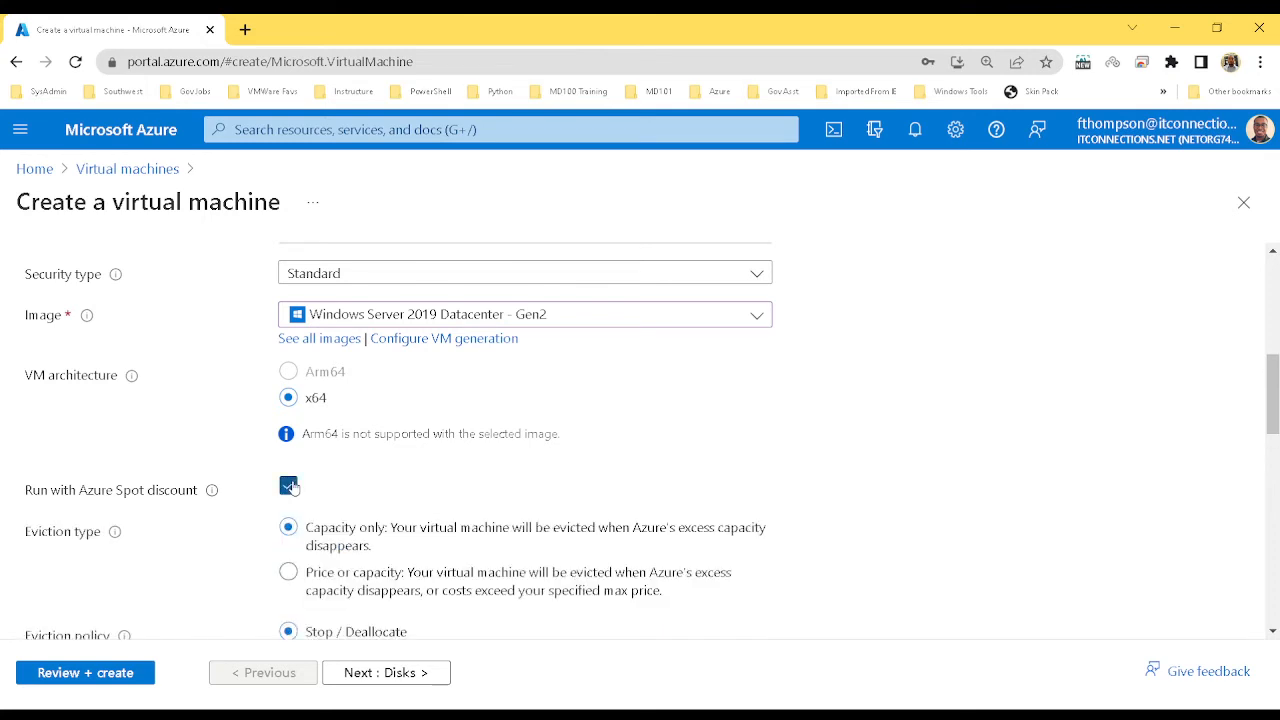
pyautogui.click(290, 487)
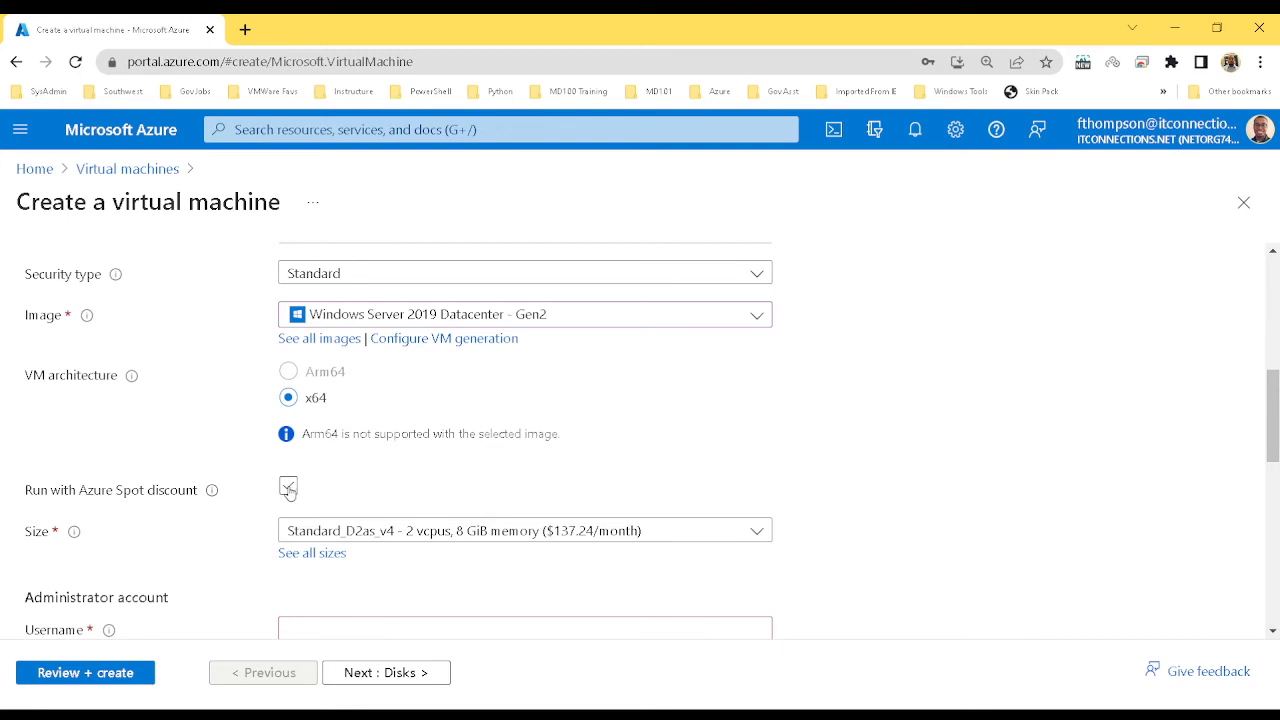
pyautogui.click(288, 488)
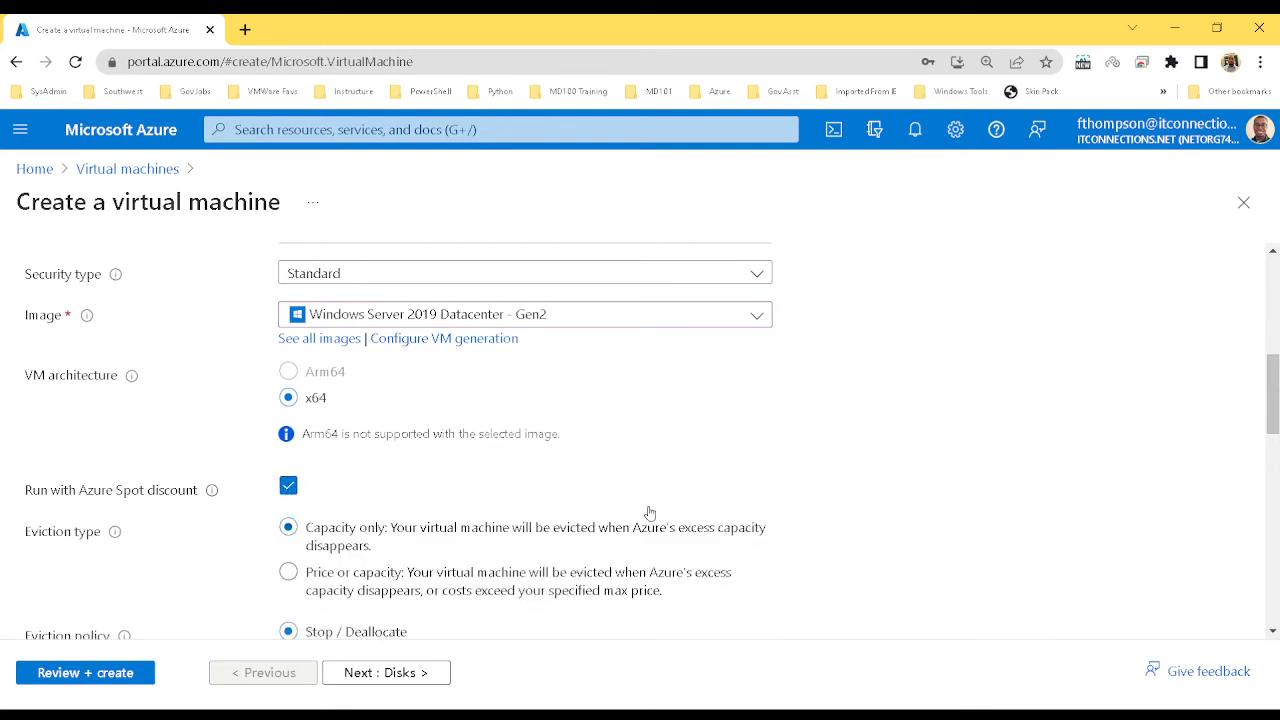
pyautogui.scroll(-1, 1268, 407)
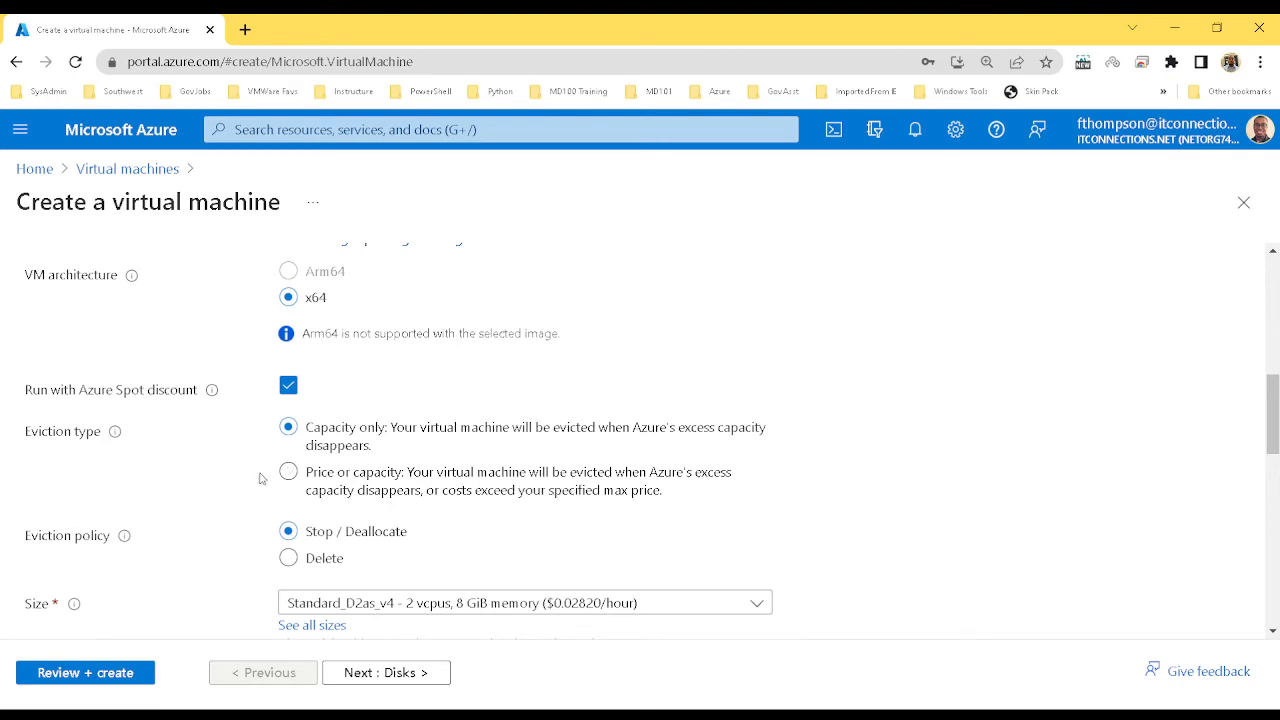
pyautogui.click(287, 387)
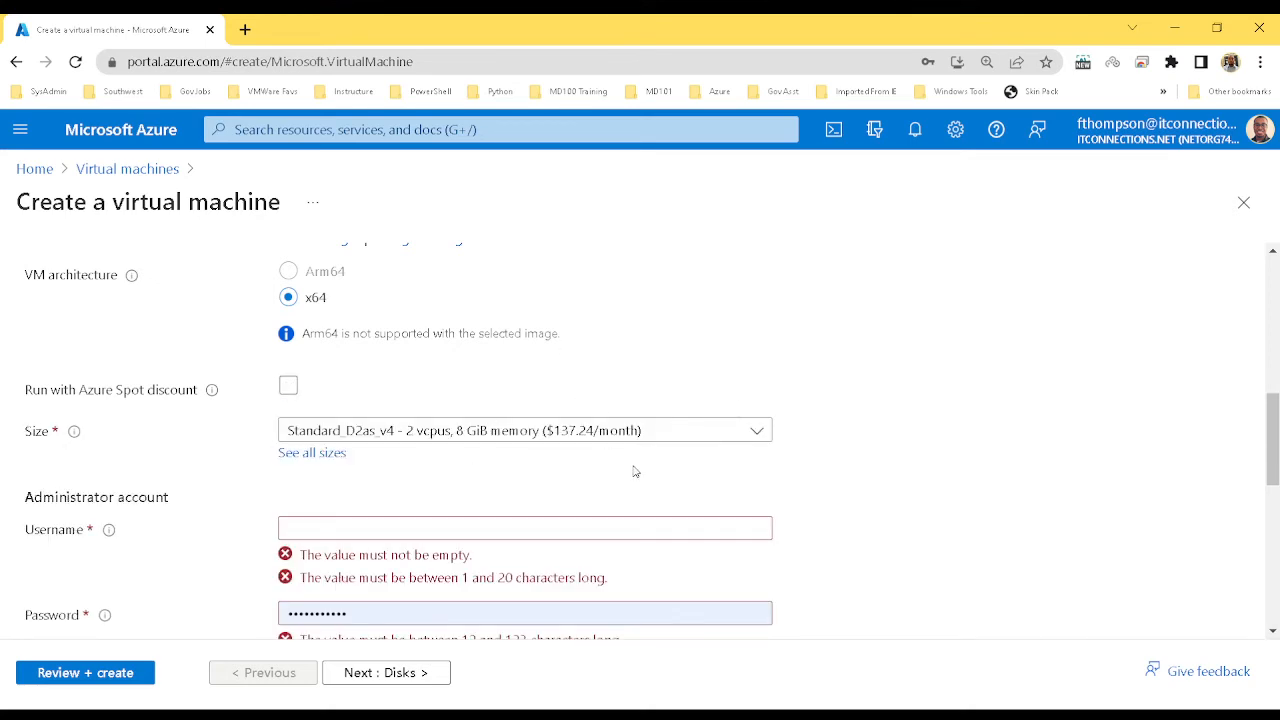
pyautogui.moveTo(1277, 432); pyautogui.dragTo(1277, 464)
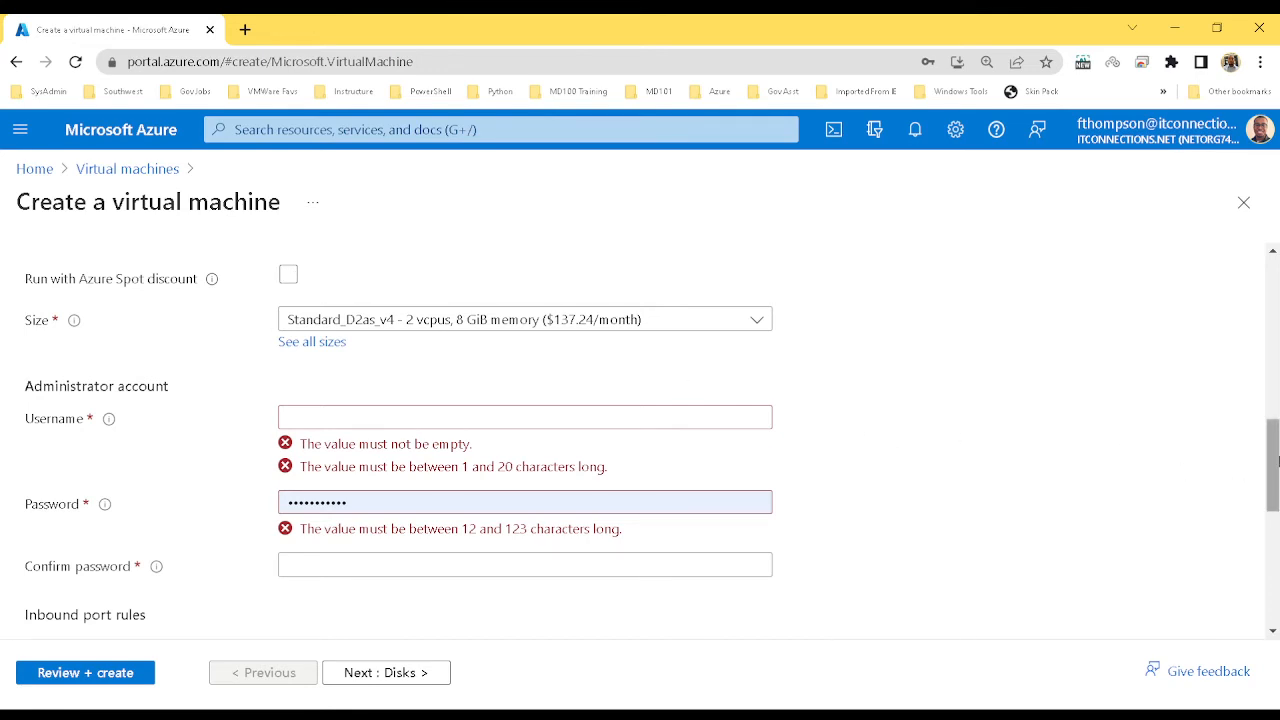
pyautogui.moveTo(1275, 462); pyautogui.dragTo(1277, 484)
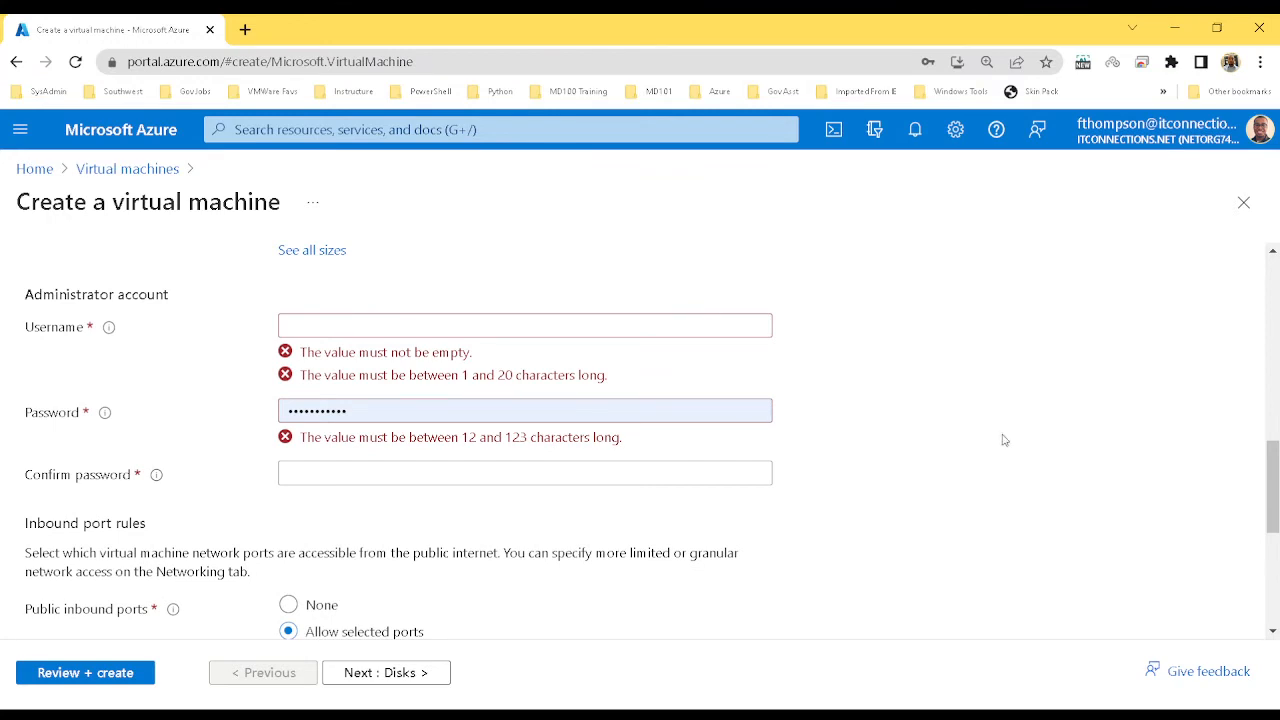
pyautogui.moveTo(1276, 480); pyautogui.dragTo(1276, 432)
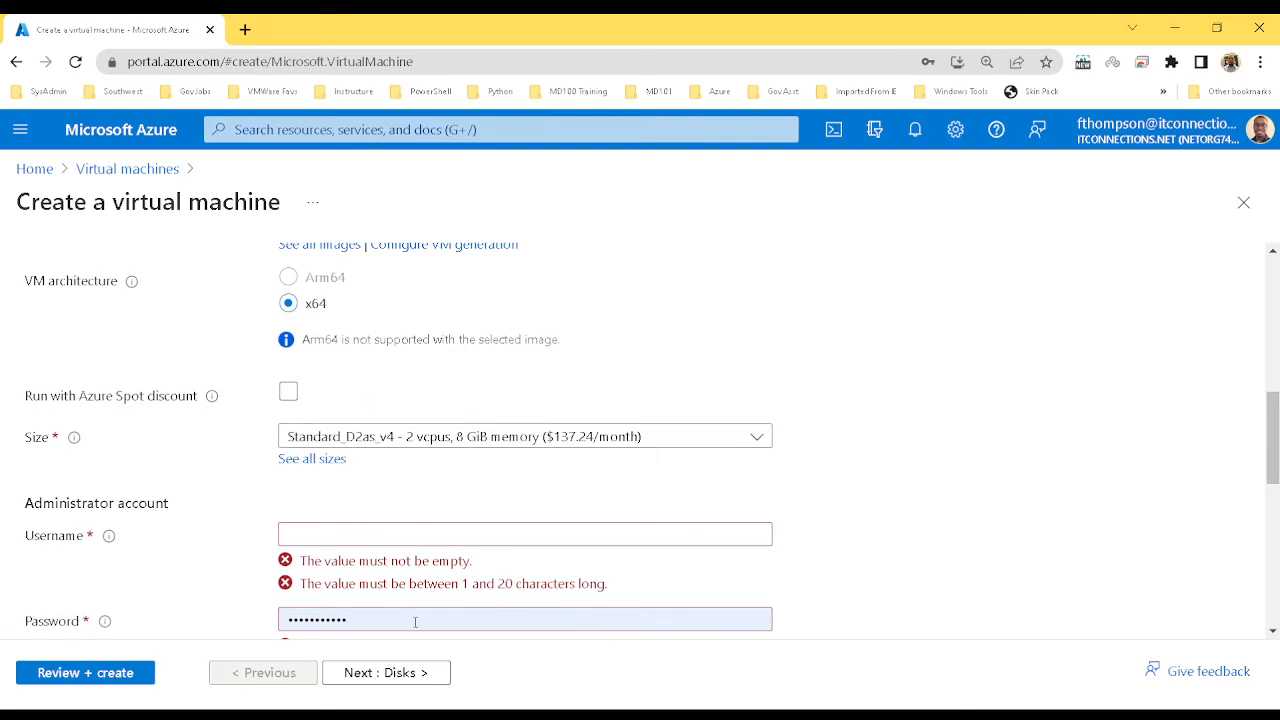
pyautogui.click(290, 393)
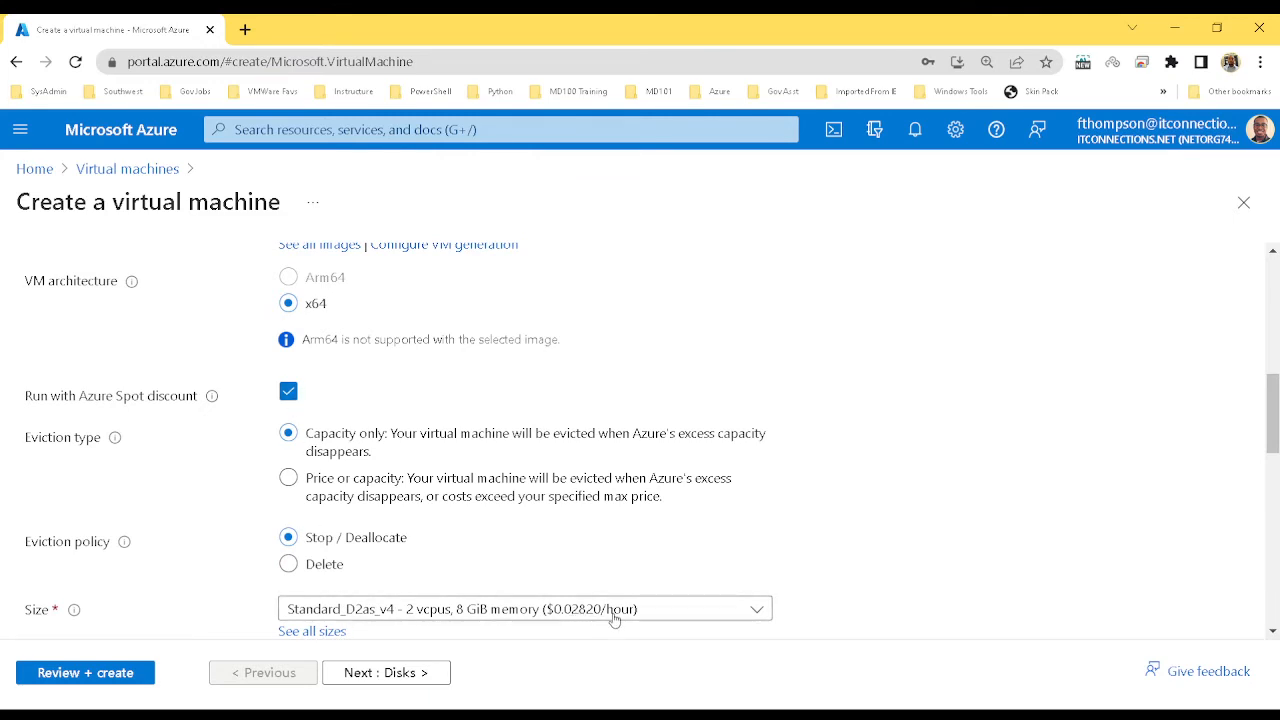
pyautogui.click(289, 392)
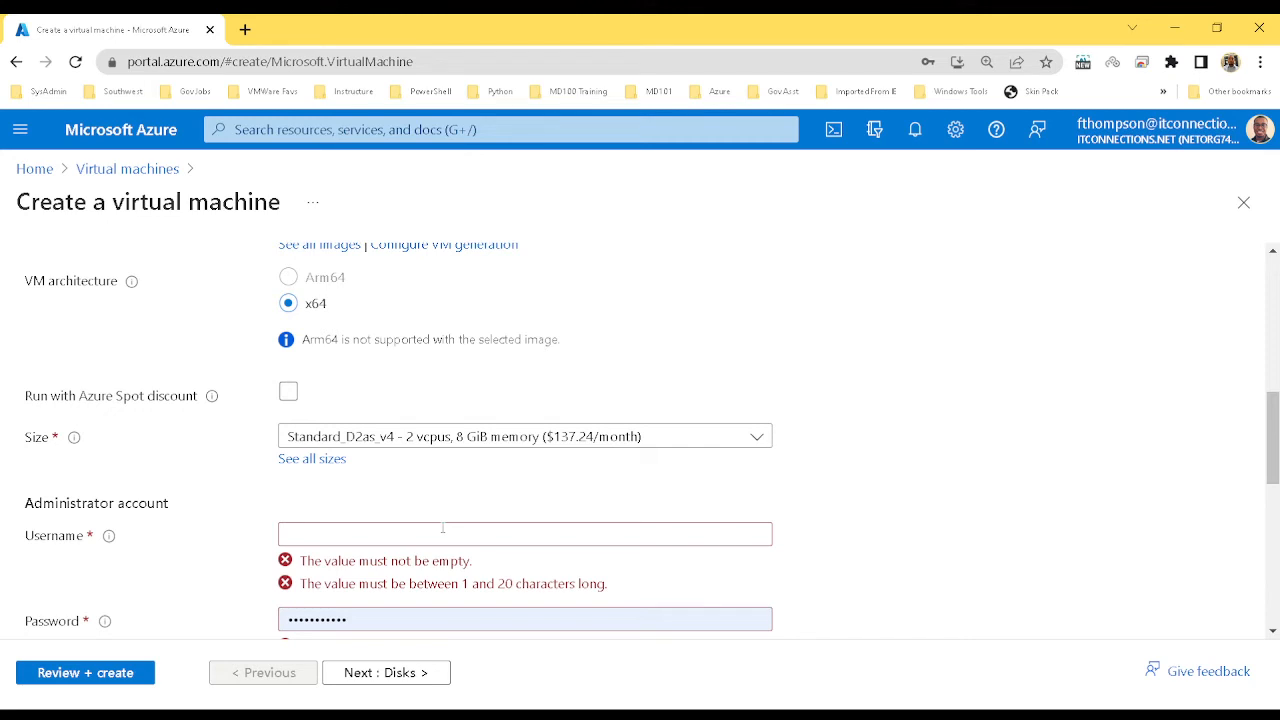
# Enter a valid administrator username after 'Admin' and 'User' are rejected as reserved
pyautogui.click(443, 528)
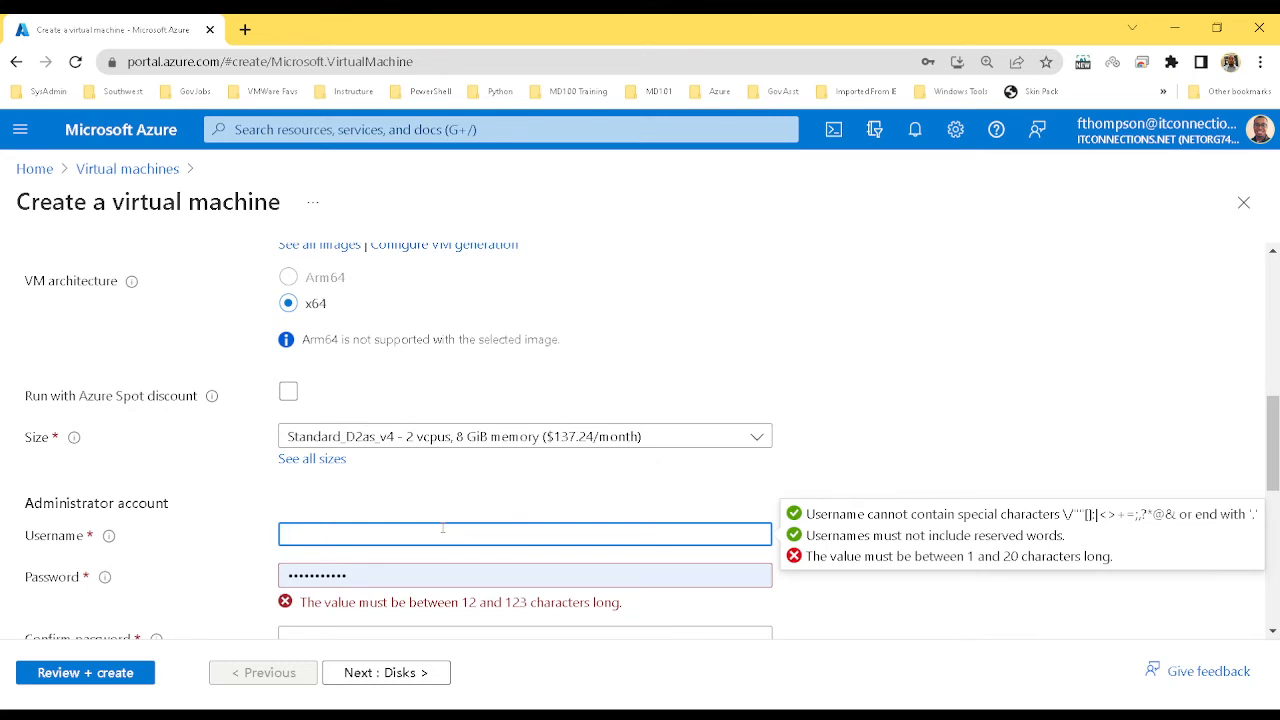
pyautogui.write('Admin')
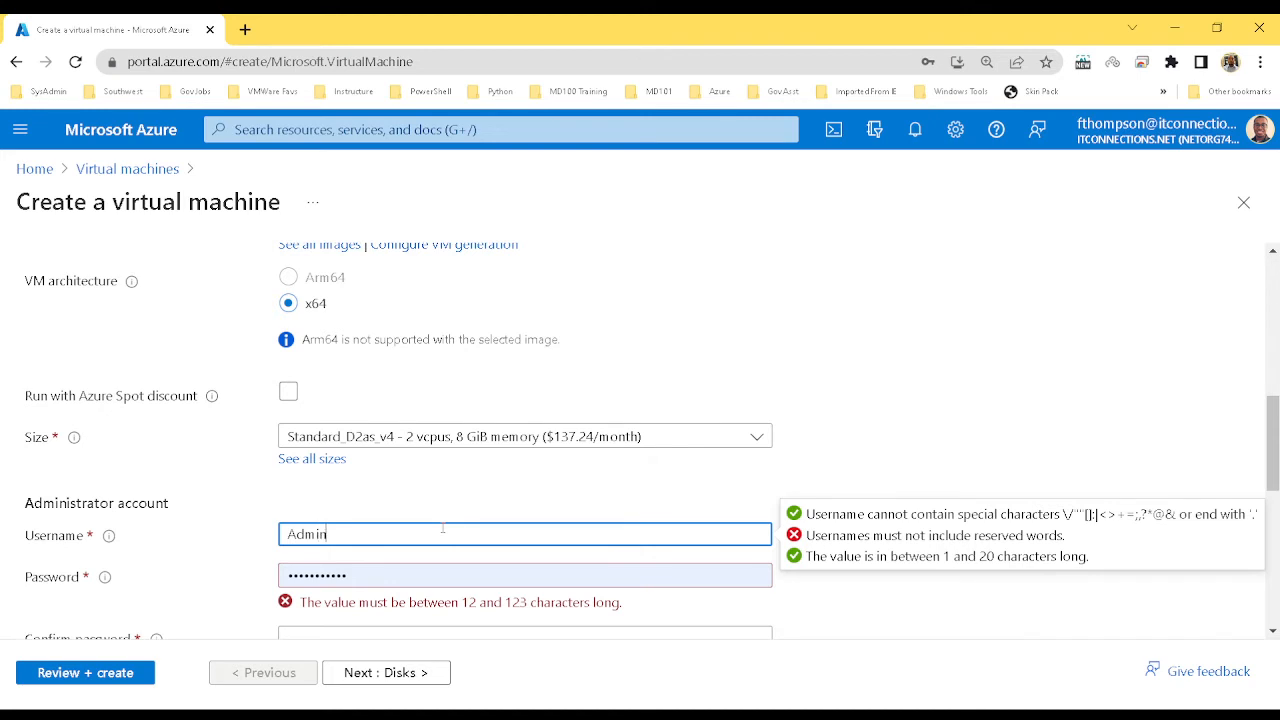
pyautogui.press('BackSpace')
pyautogui.press('BackSpace')
pyautogui.press('BackSpace')
pyautogui.press('BackSpace')
pyautogui.press('BackSpace')
pyautogui.write('User')
pyautogui.press('BackSpace')
pyautogui.press('BackSpace')
pyautogui.press('BackSpace')
pyautogui.press('BackSpace')
pyautogui.write('Fred')
pyautogui.write('AzAd')
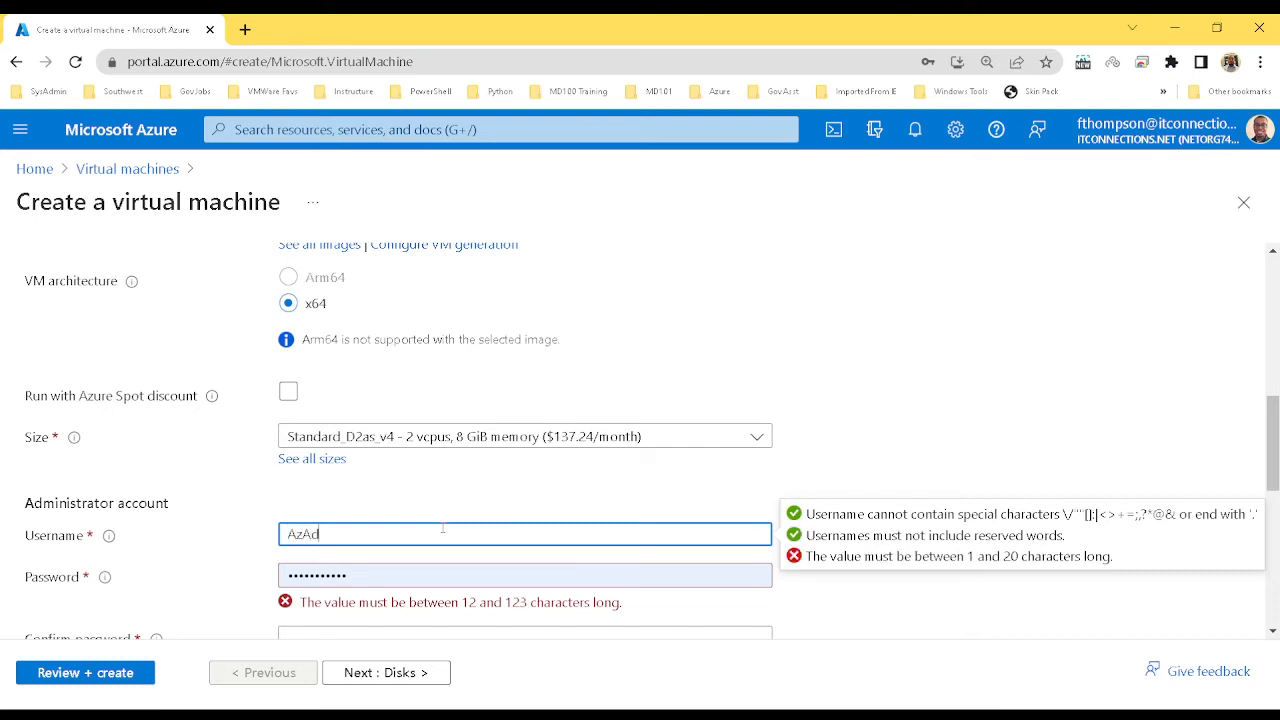
pyautogui.write('min')
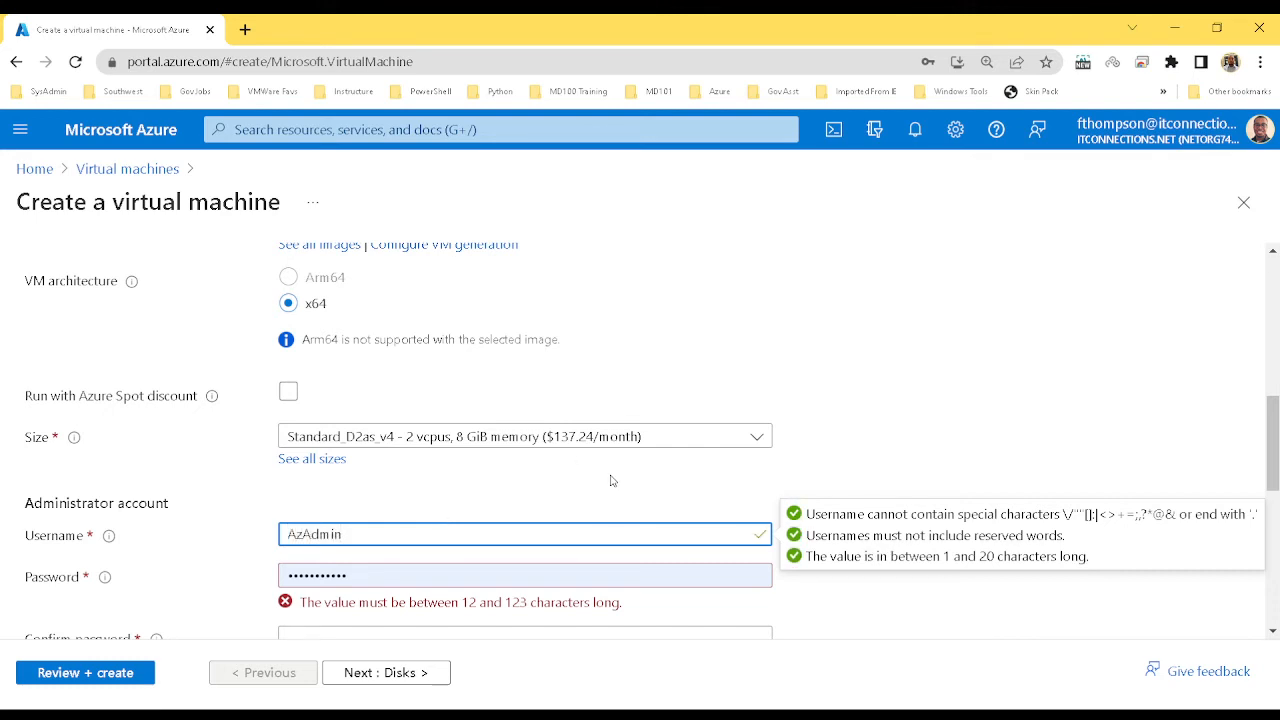
pyautogui.click(614, 476)
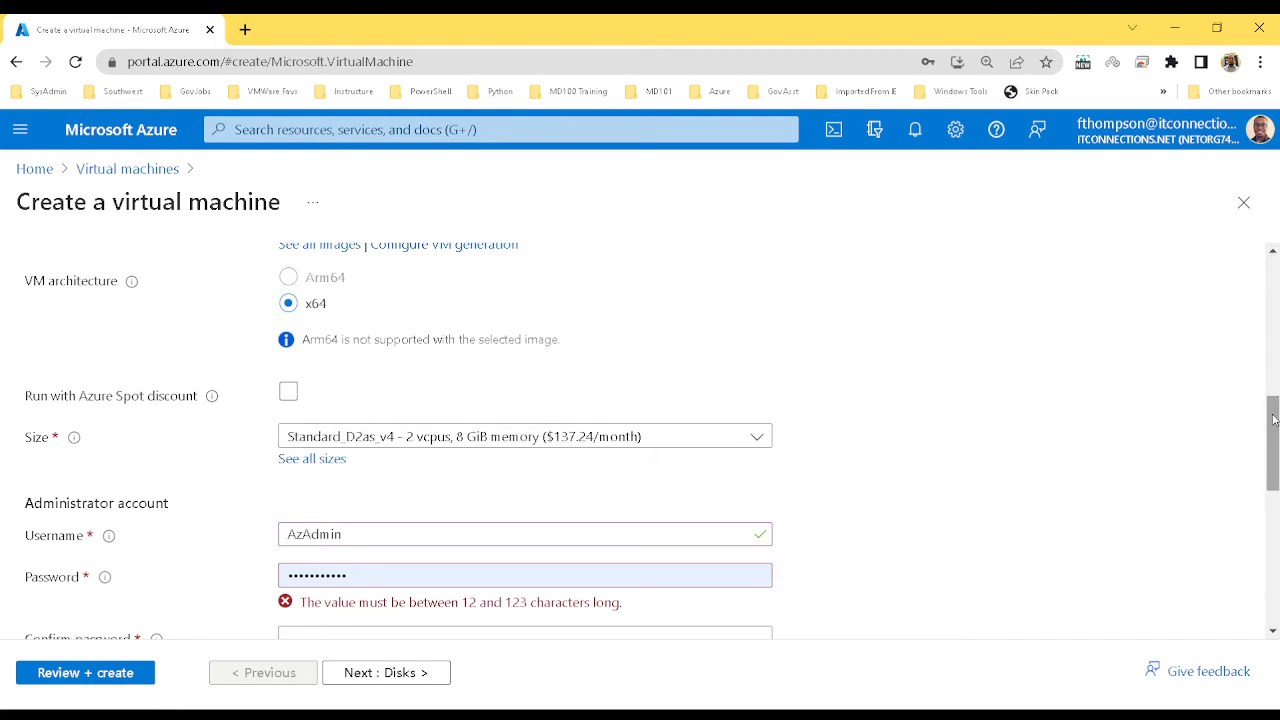
pyautogui.moveTo(1276, 421); pyautogui.dragTo(1276, 455)
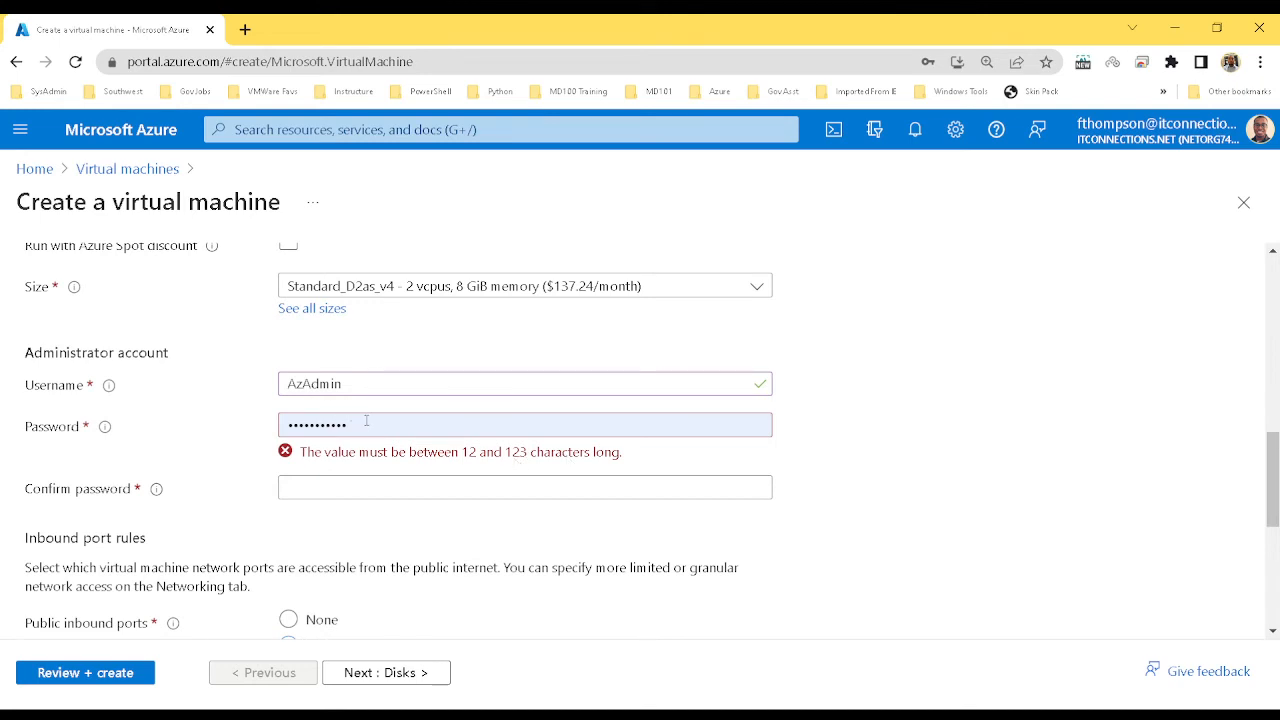
# Replace the administrator password and enter a matching confirmation so both pass validation
pyautogui.moveTo(366, 420); pyautogui.dragTo(223, 436)
pyautogui.write('Pas')
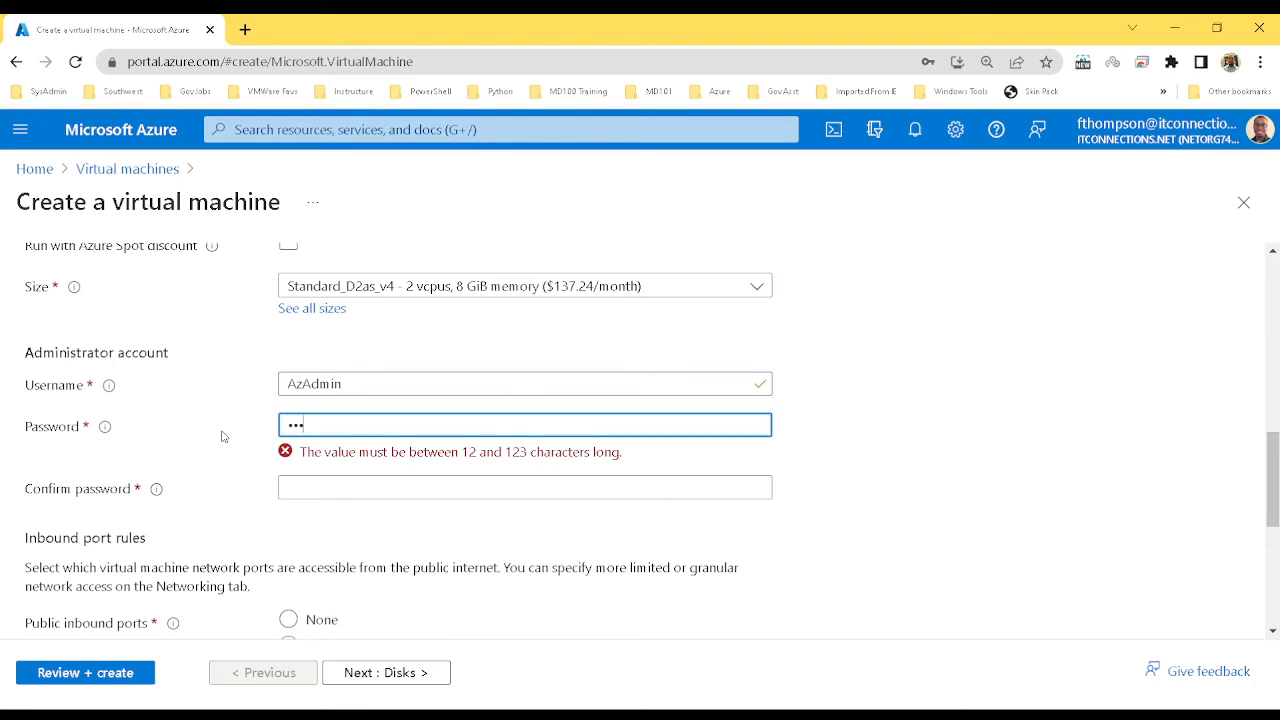
pyautogui.write('Password1234!')
pyautogui.press('Tab')
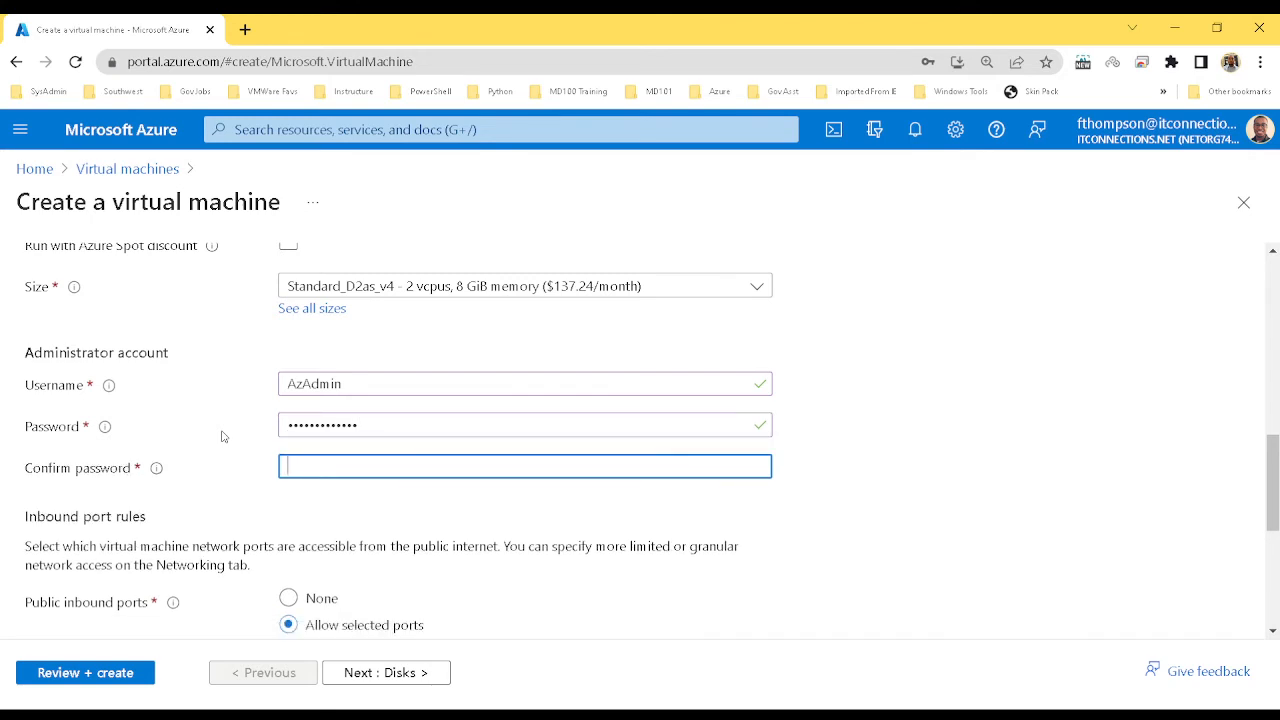
pyautogui.write('Pa')
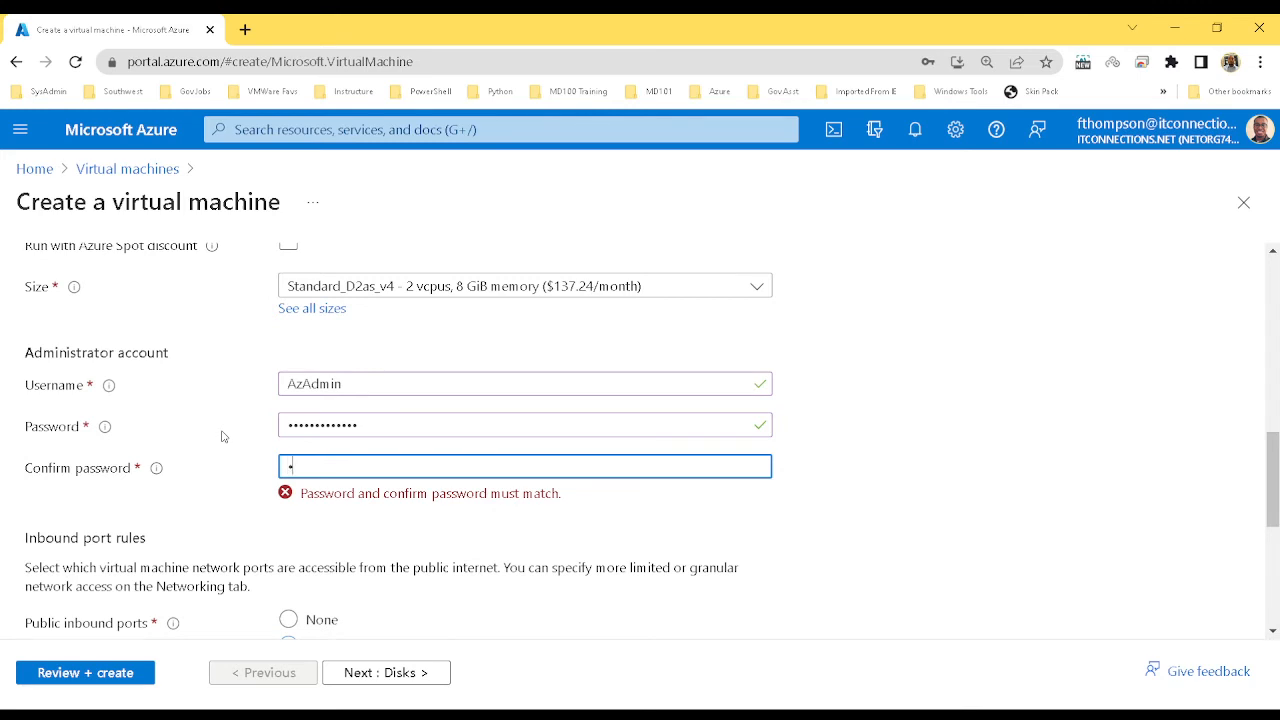
pyautogui.write('sa$$w0rd1234!')
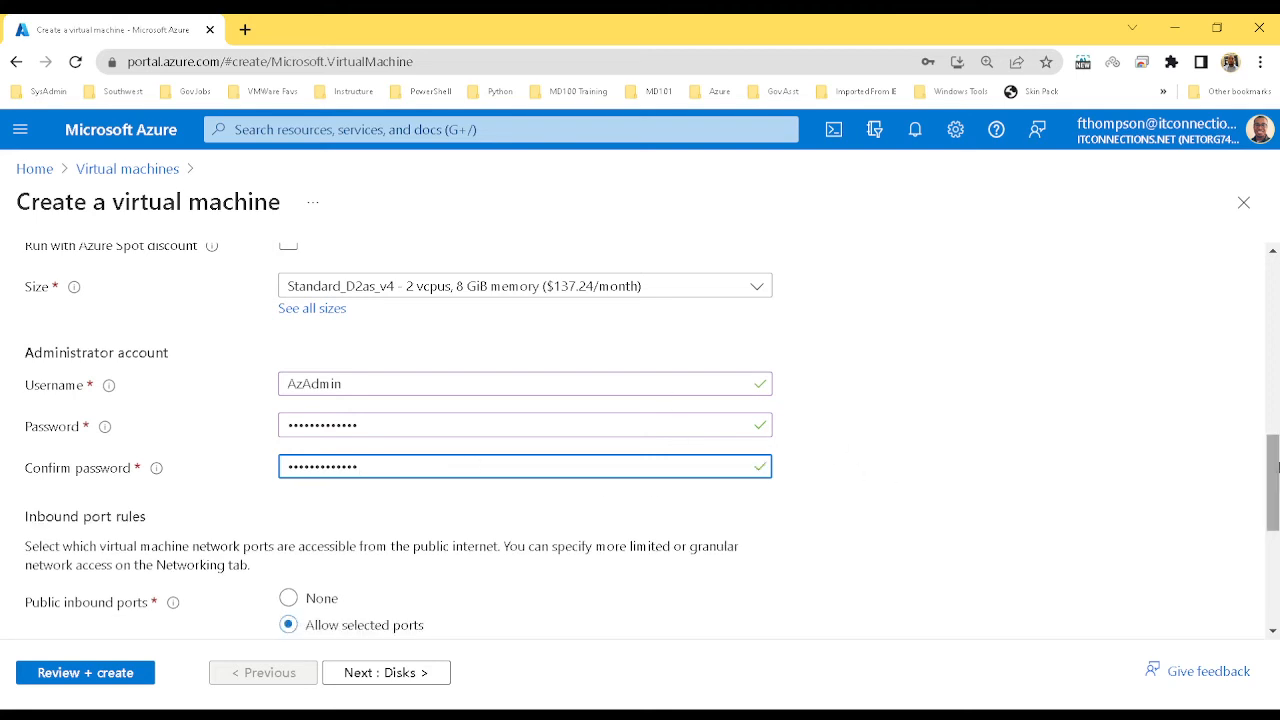
pyautogui.moveTo(1276, 465); pyautogui.dragTo(1276, 510)
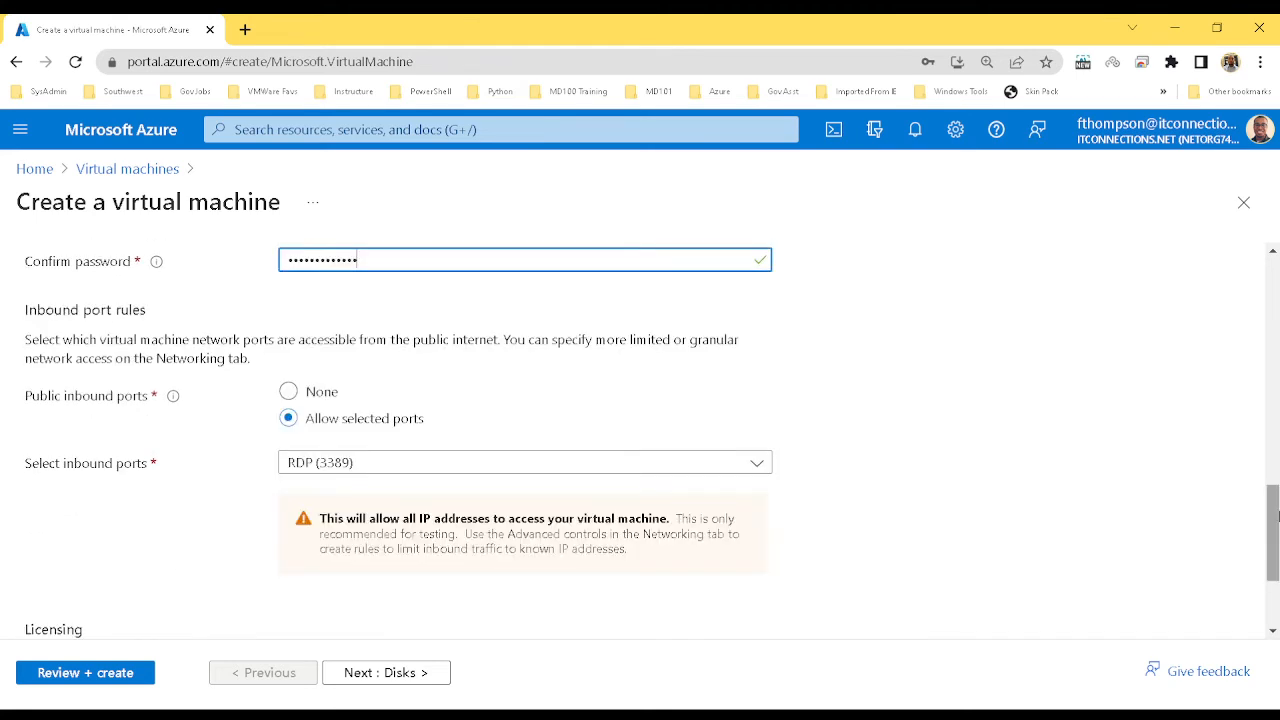
# Allow inbound HTTP (80), HTTPS (443) and SSH (22) alongside RDP (3389), then recheck the list
pyautogui.scroll(2, 1276, 510)
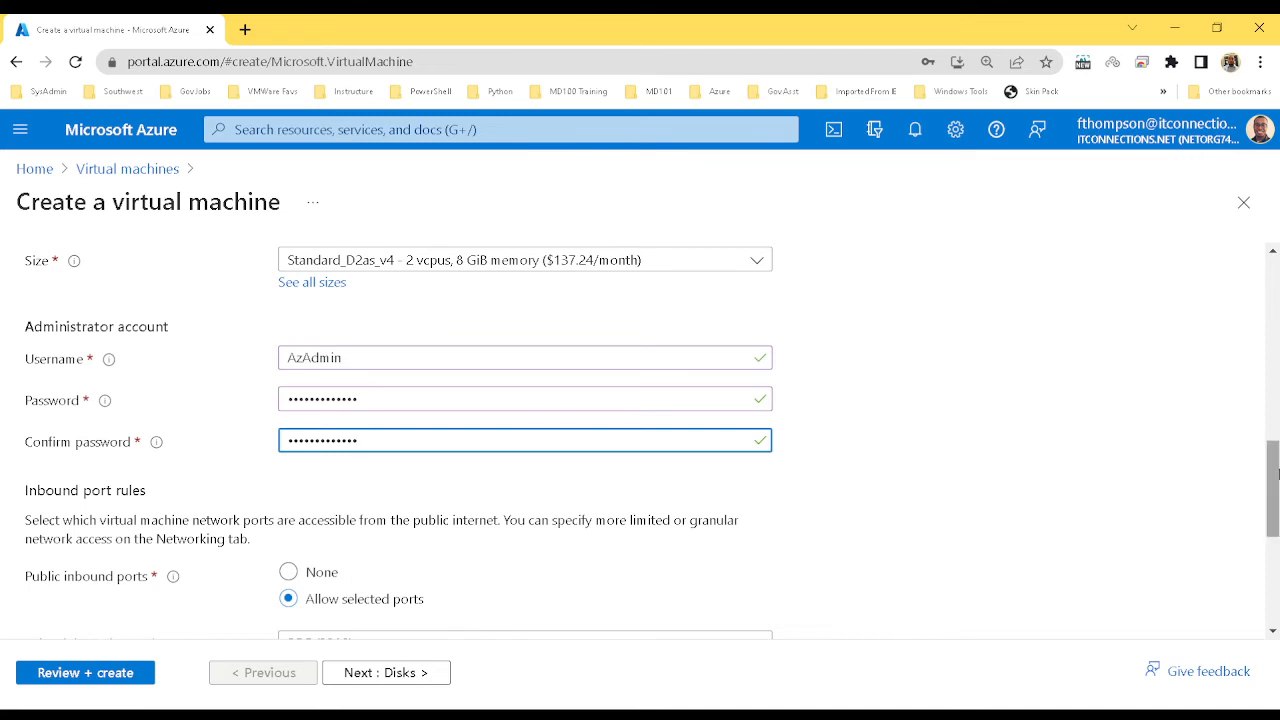
pyautogui.scroll(-3, 1276, 475)
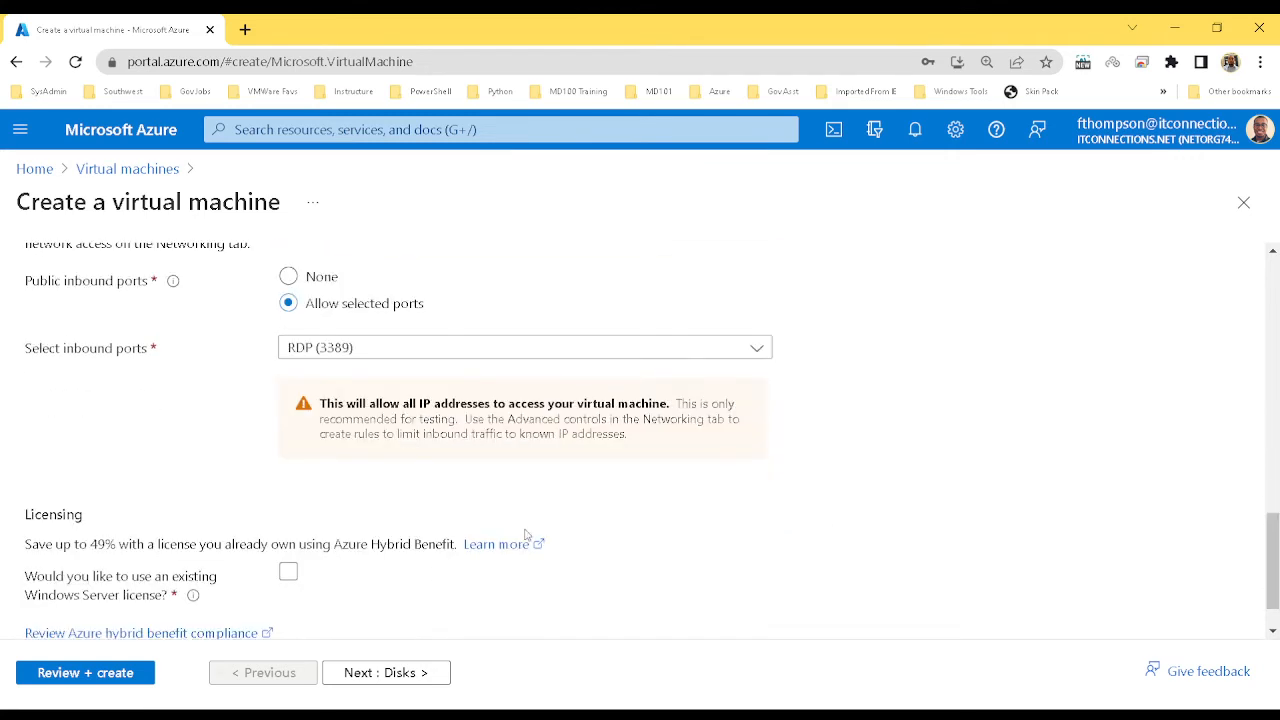
pyautogui.click(393, 355)
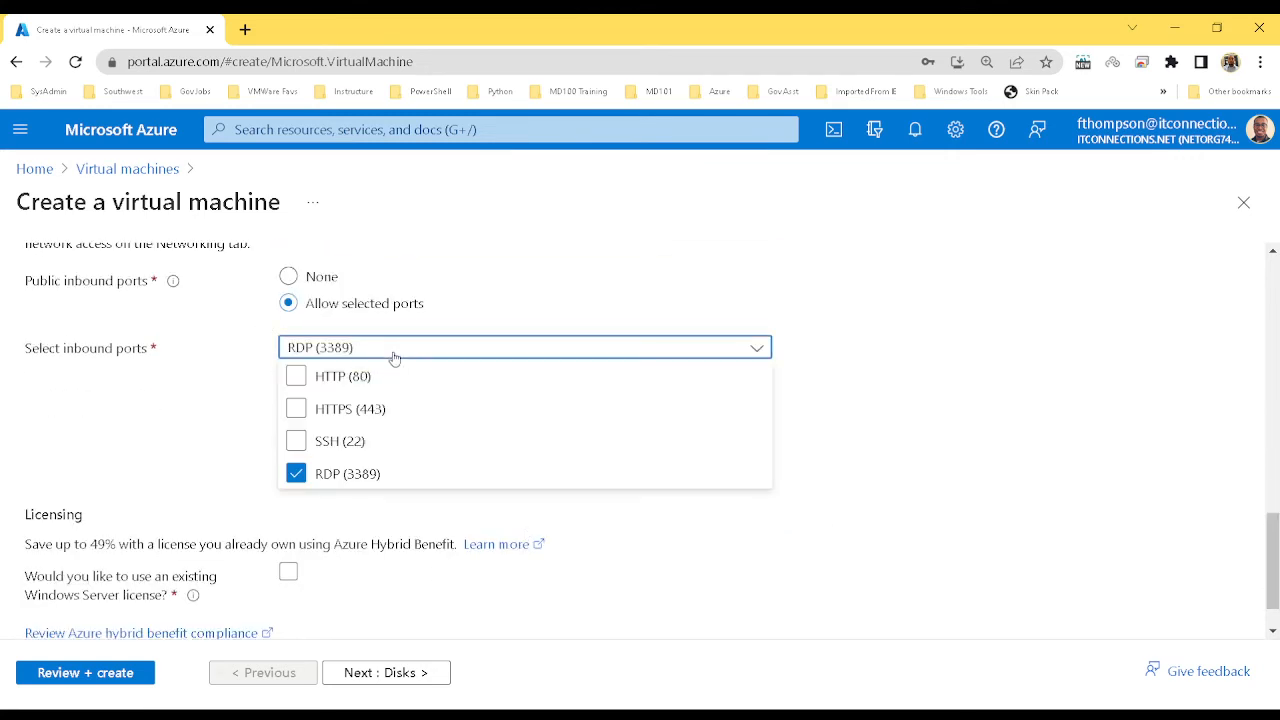
pyautogui.click(298, 386)
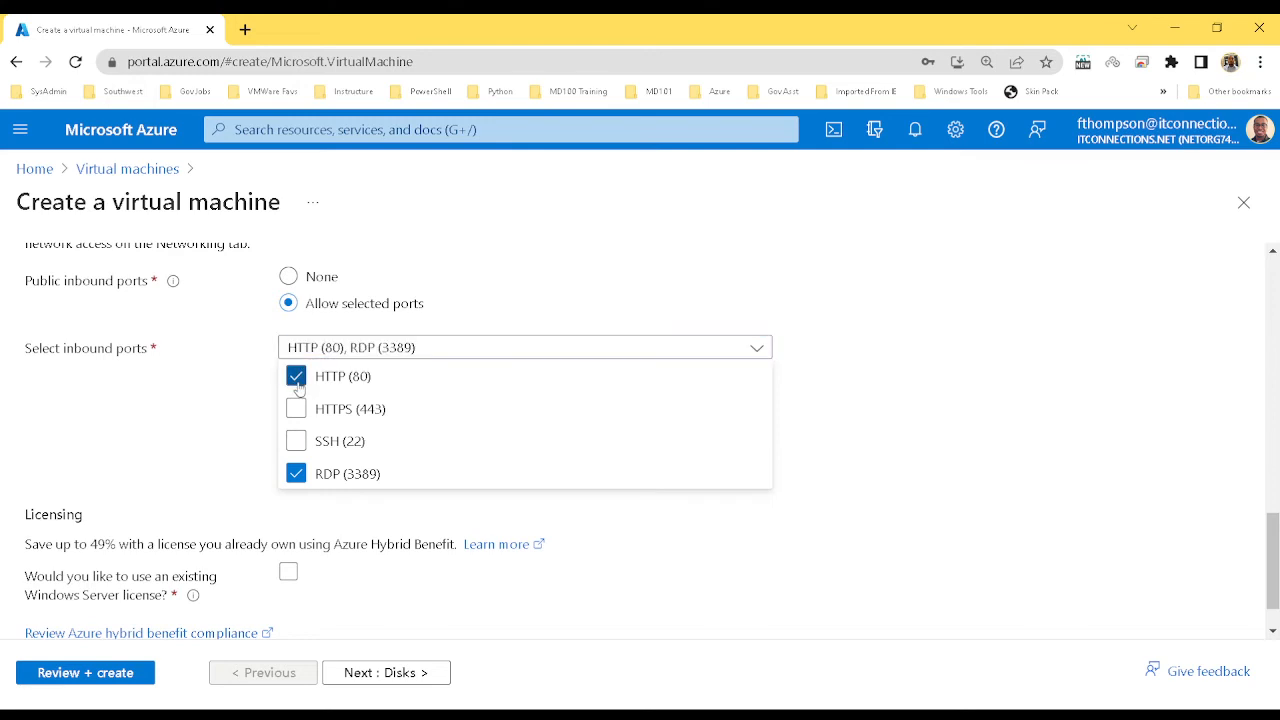
pyautogui.click(300, 412)
pyautogui.click(297, 441)
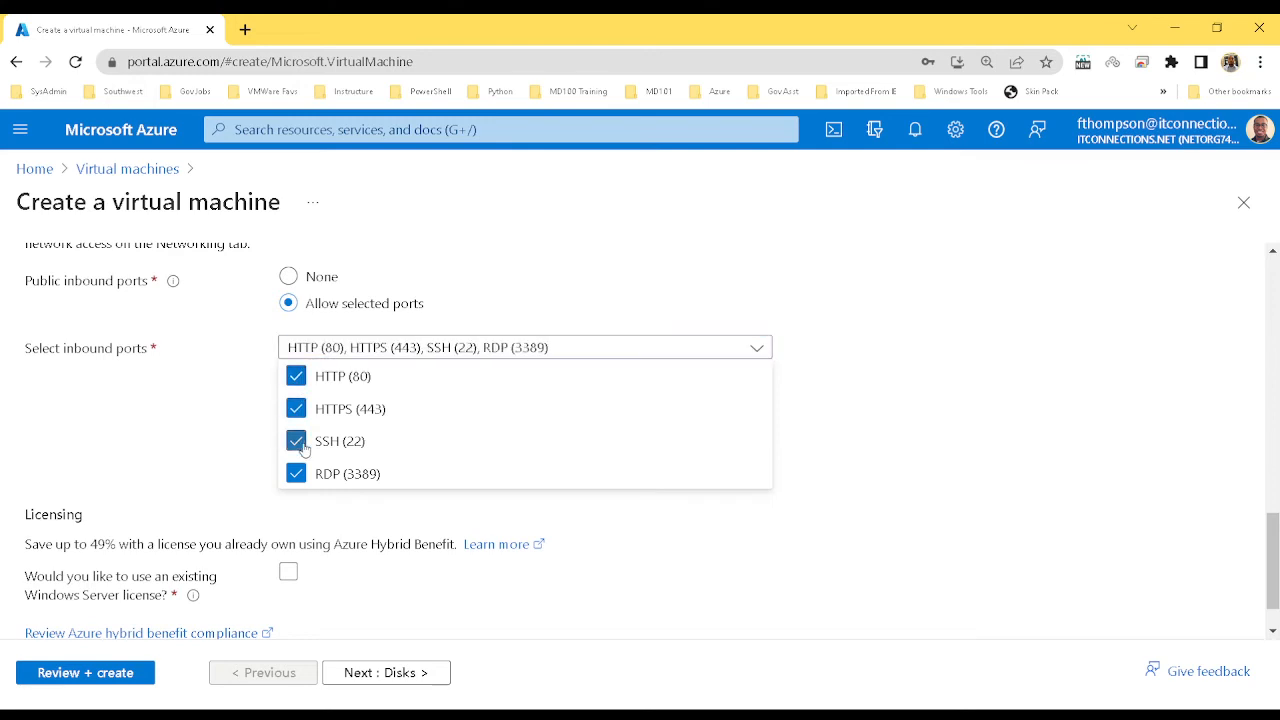
pyautogui.click(189, 418)
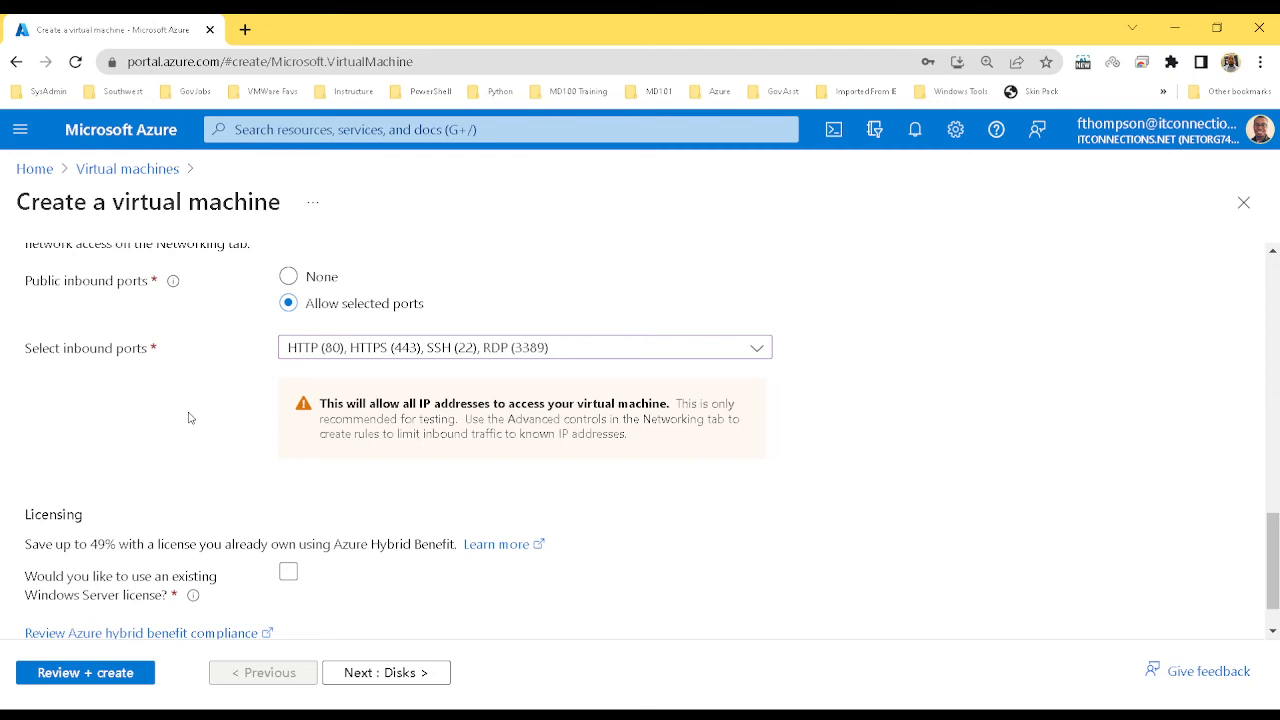
pyautogui.click(533, 348)
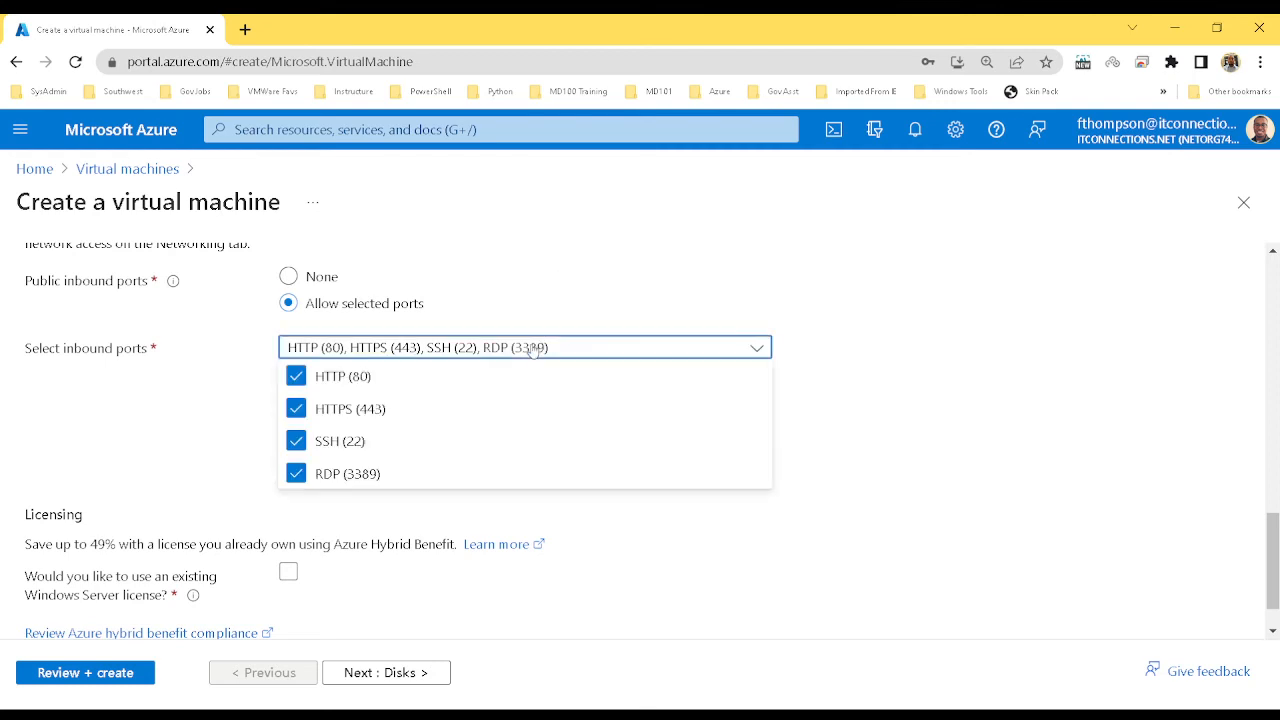
# Leave the existing Windows Server license option unticked and continue to the Disks settings
pyautogui.click(221, 488)
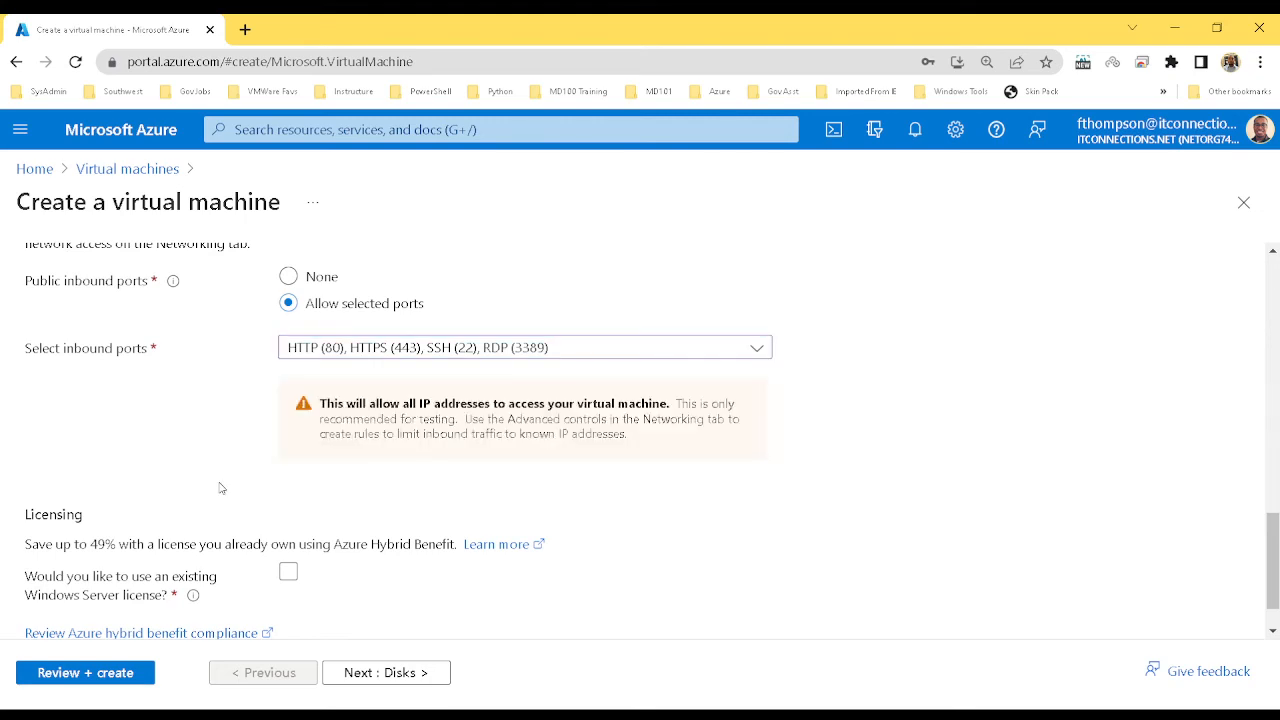
pyautogui.click(288, 572)
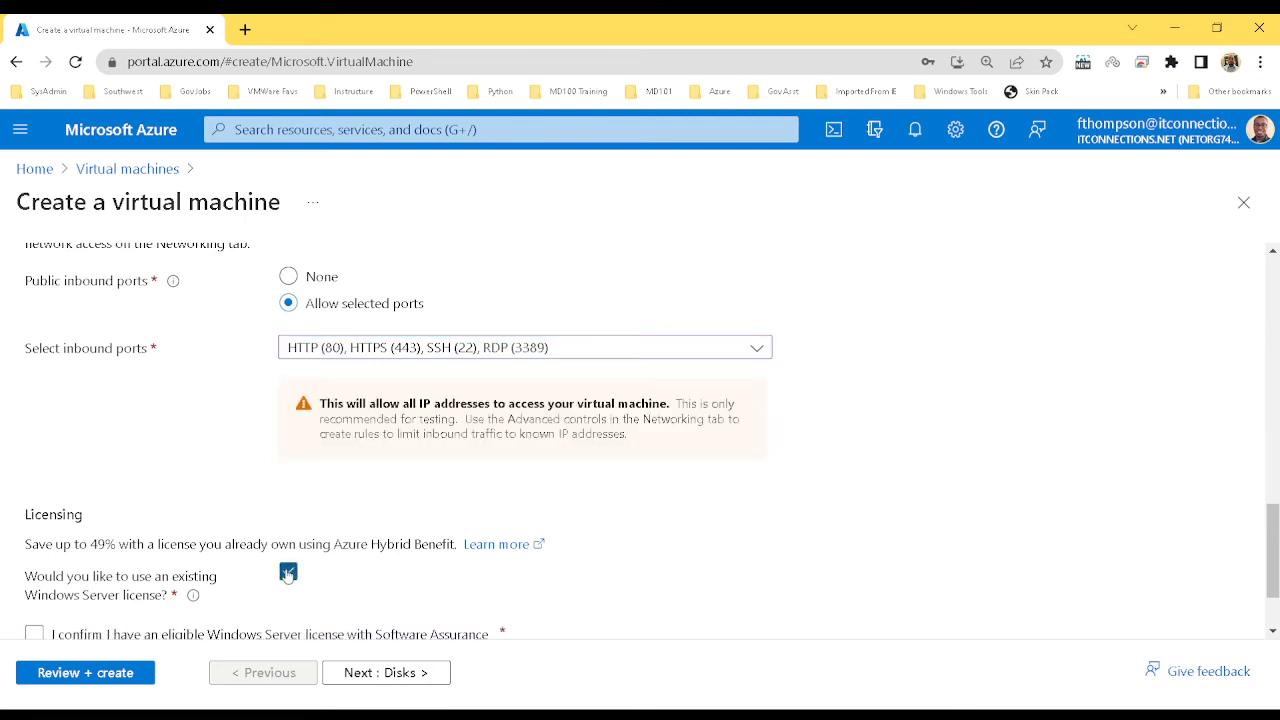
pyautogui.click(288, 572)
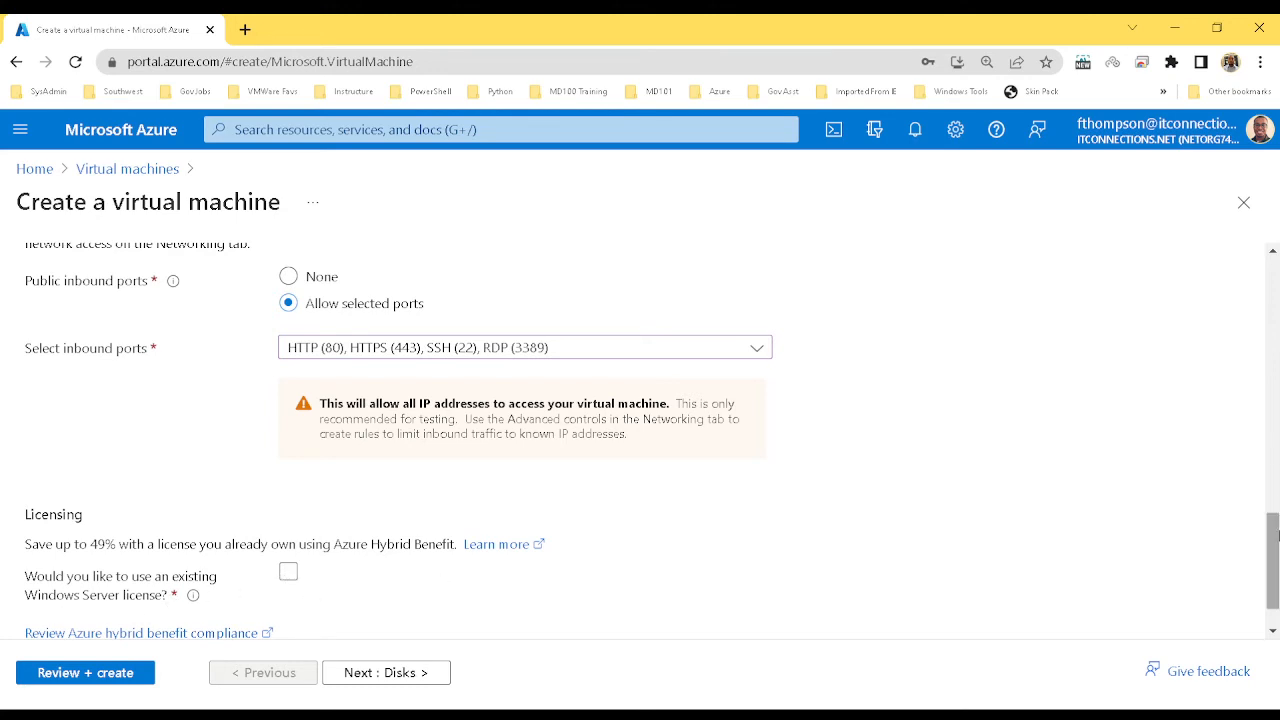
pyautogui.scroll(-1, 1270, 497)
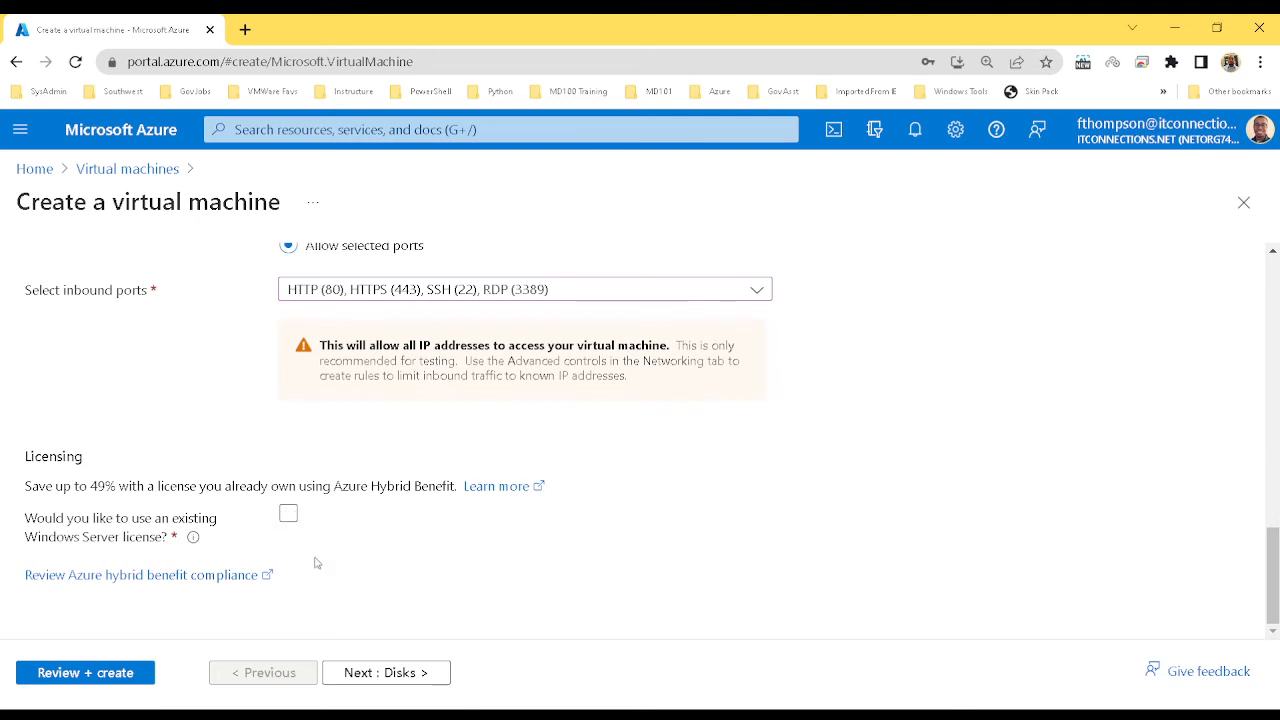
pyautogui.click(386, 684)
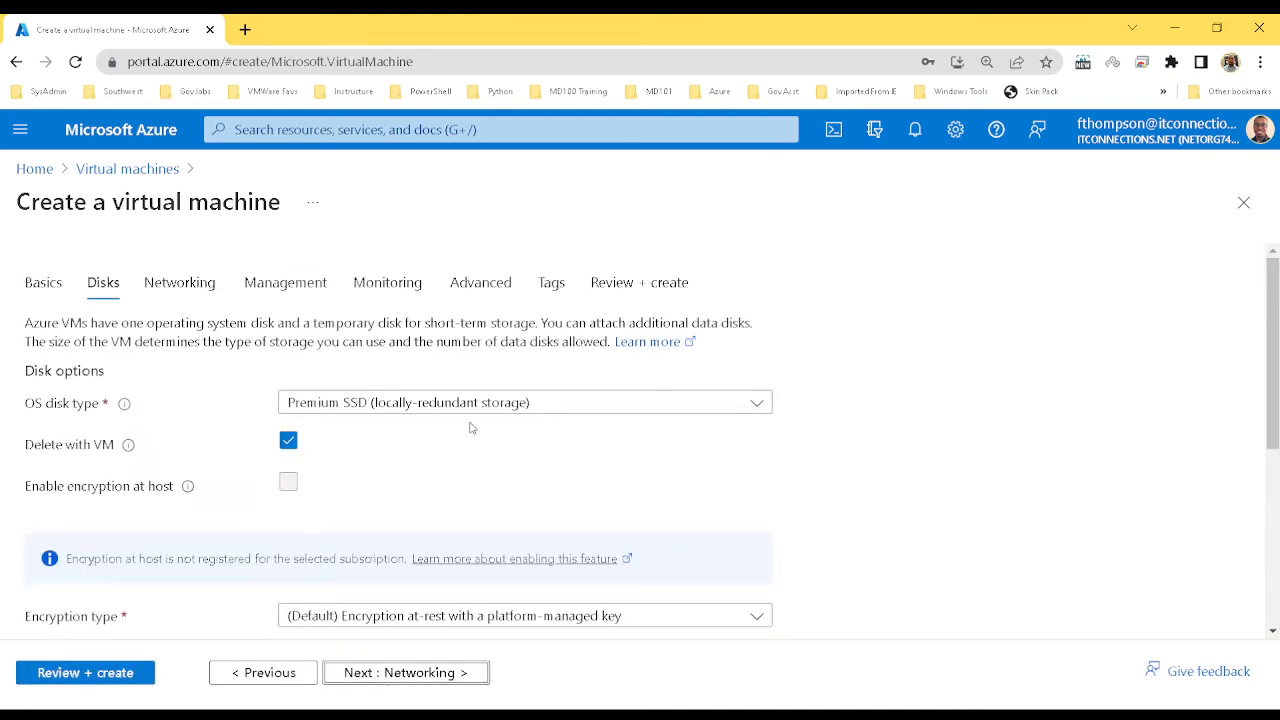
pyautogui.click(477, 405)
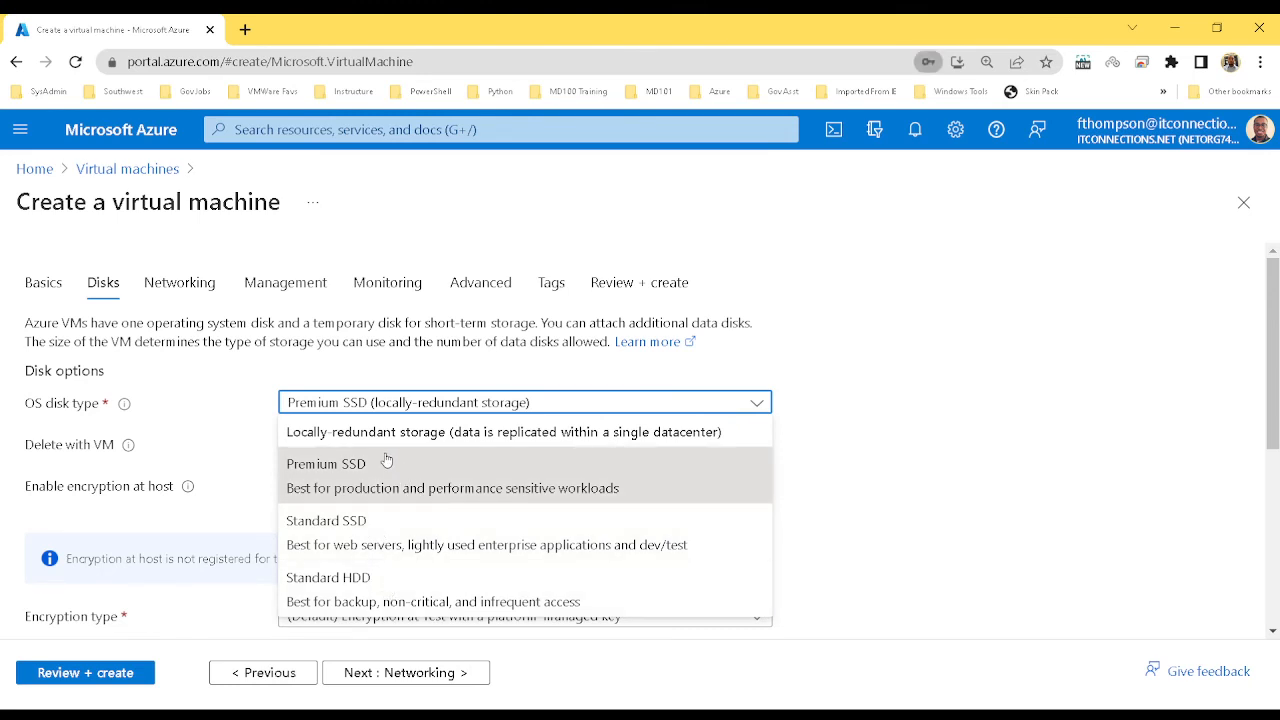
pyautogui.click(655, 374)
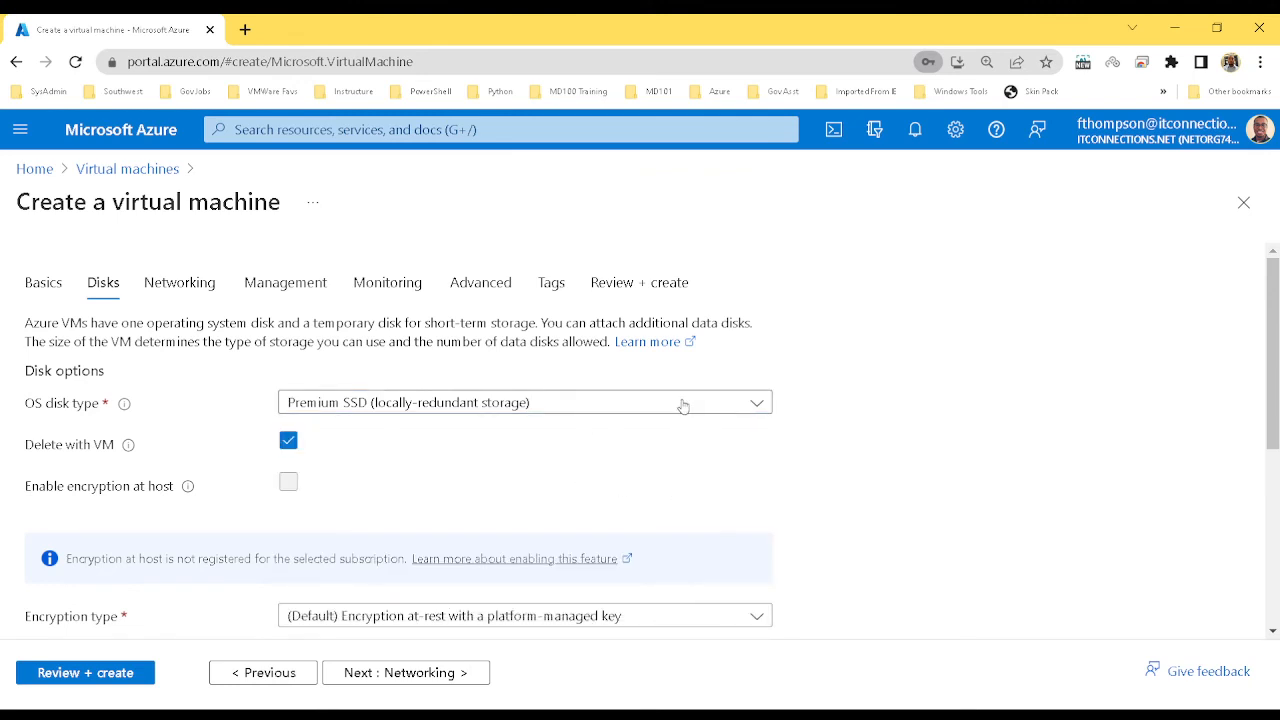
pyautogui.click(683, 403)
pyautogui.click(623, 383)
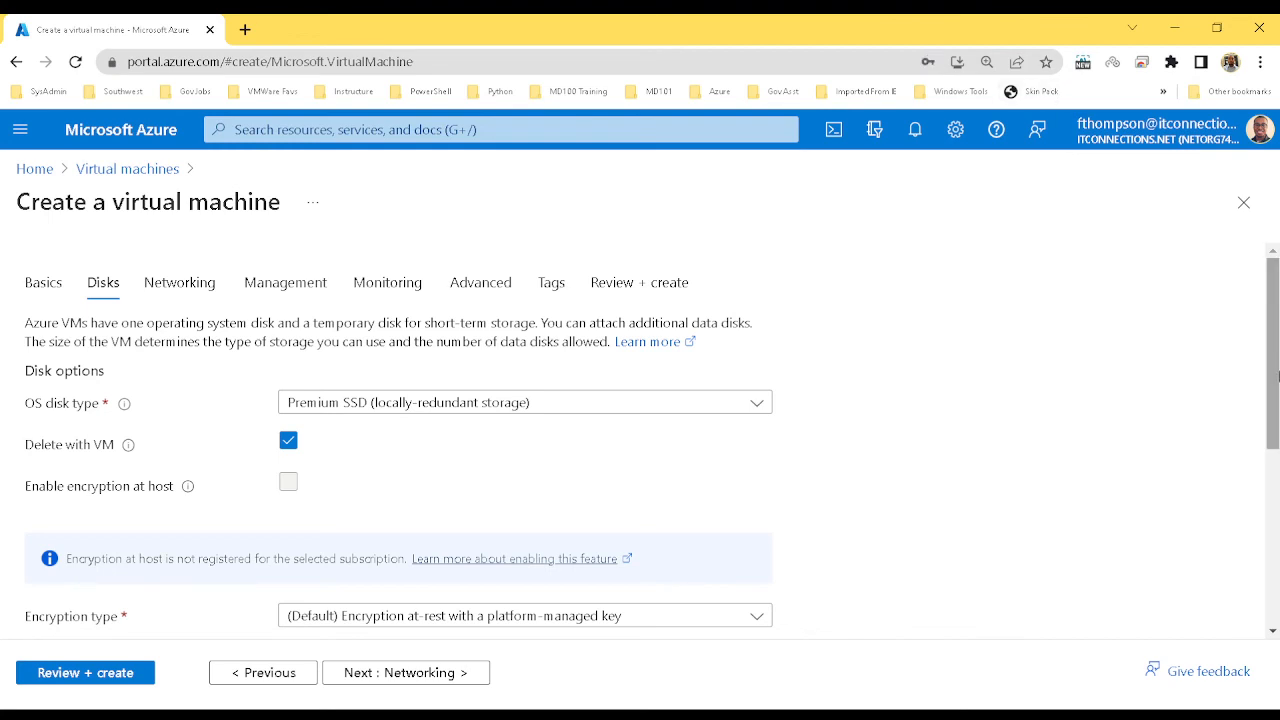
pyautogui.moveTo(1277, 386); pyautogui.dragTo(1277, 459)
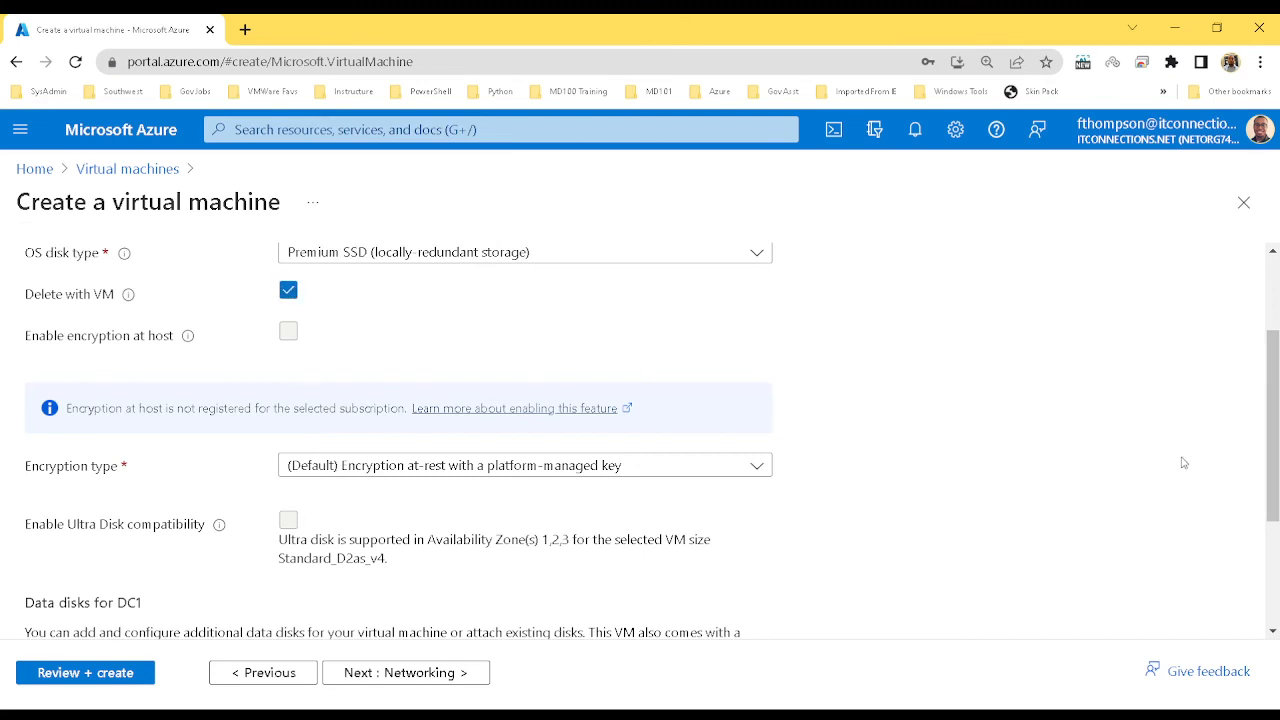
pyautogui.scroll(1, 659, 404)
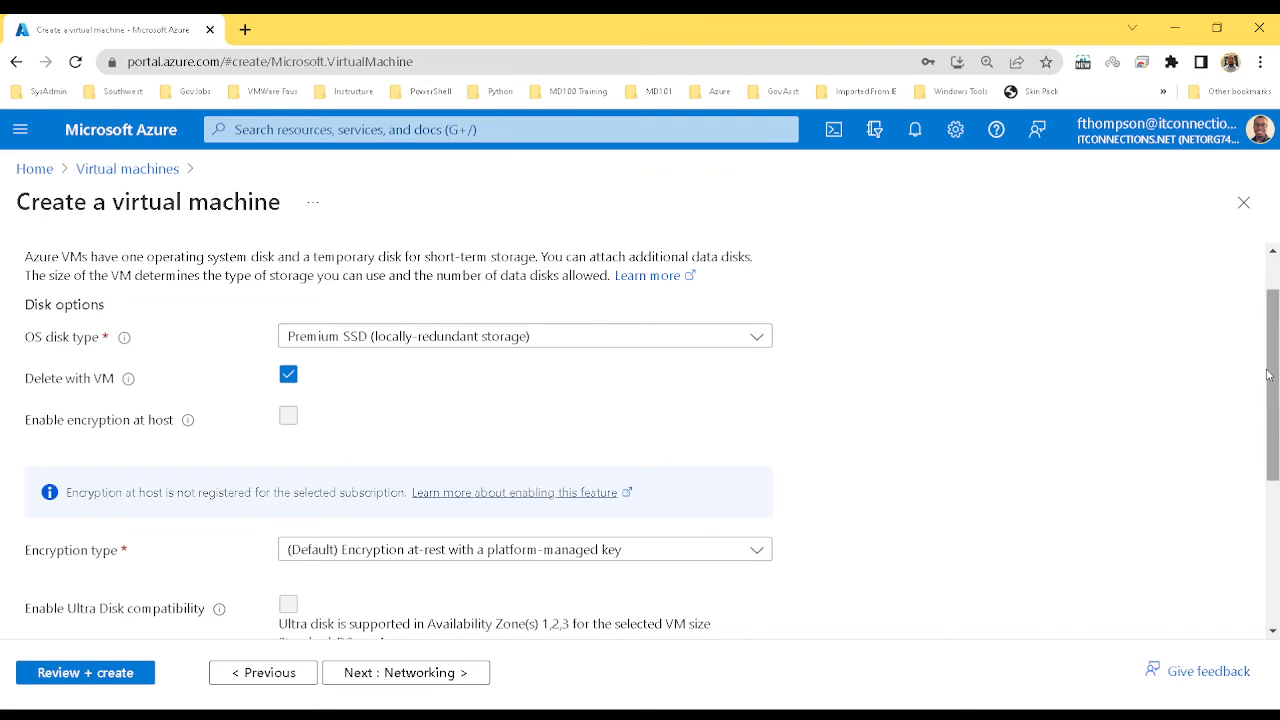
pyautogui.moveTo(1268, 375); pyautogui.dragTo(1277, 481)
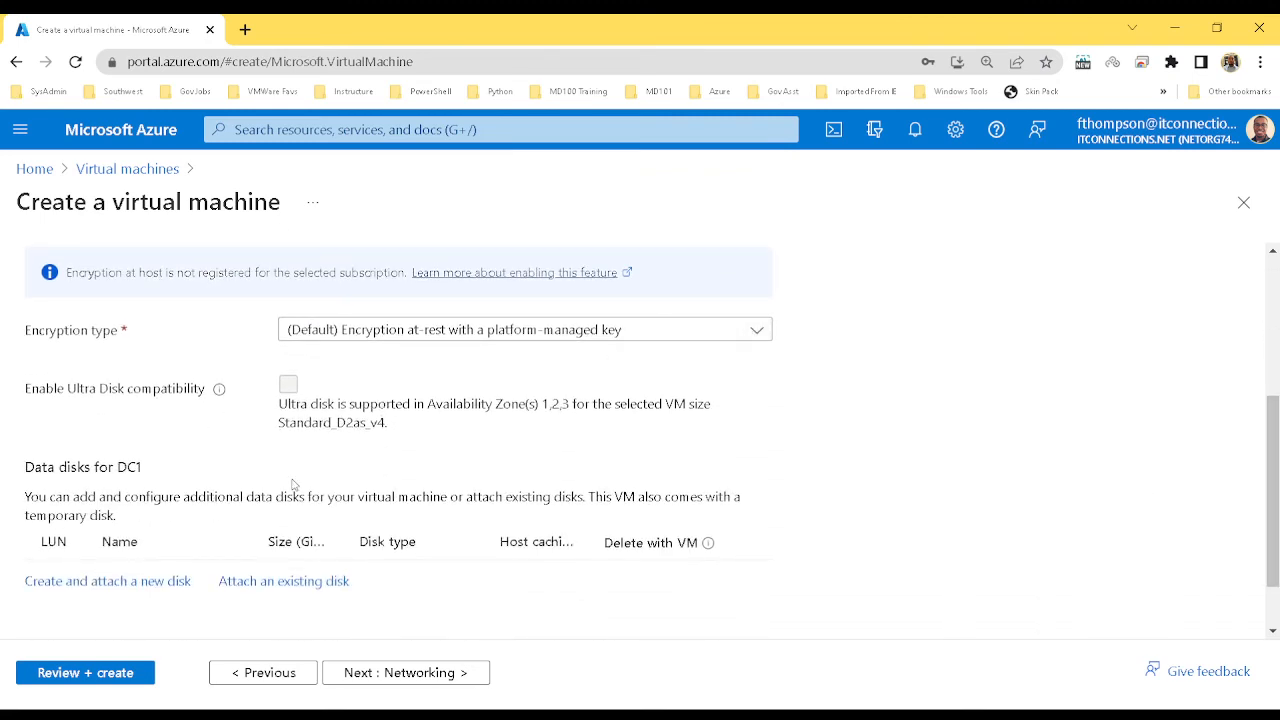
# Add a new 512 GiB P20 Premium SSD data disk, DC1_DataDisk_0, deleted with the VM
pyautogui.click(94, 582)
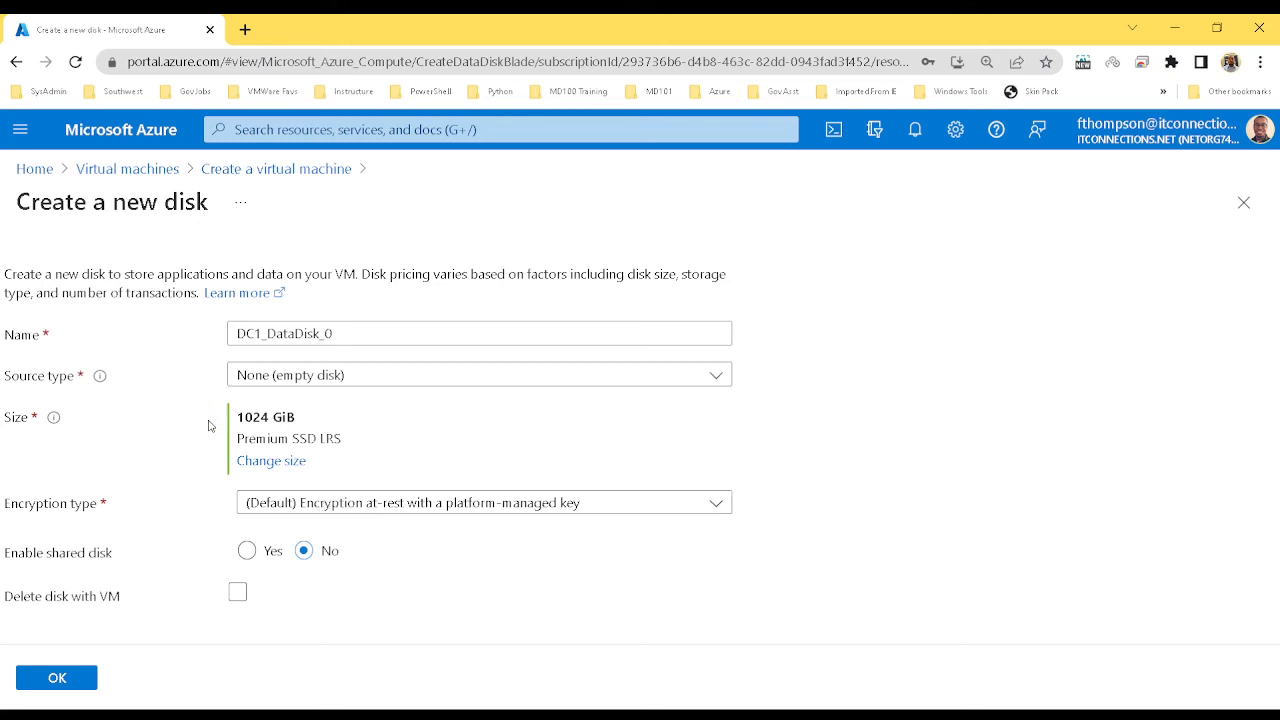
pyautogui.click(269, 461)
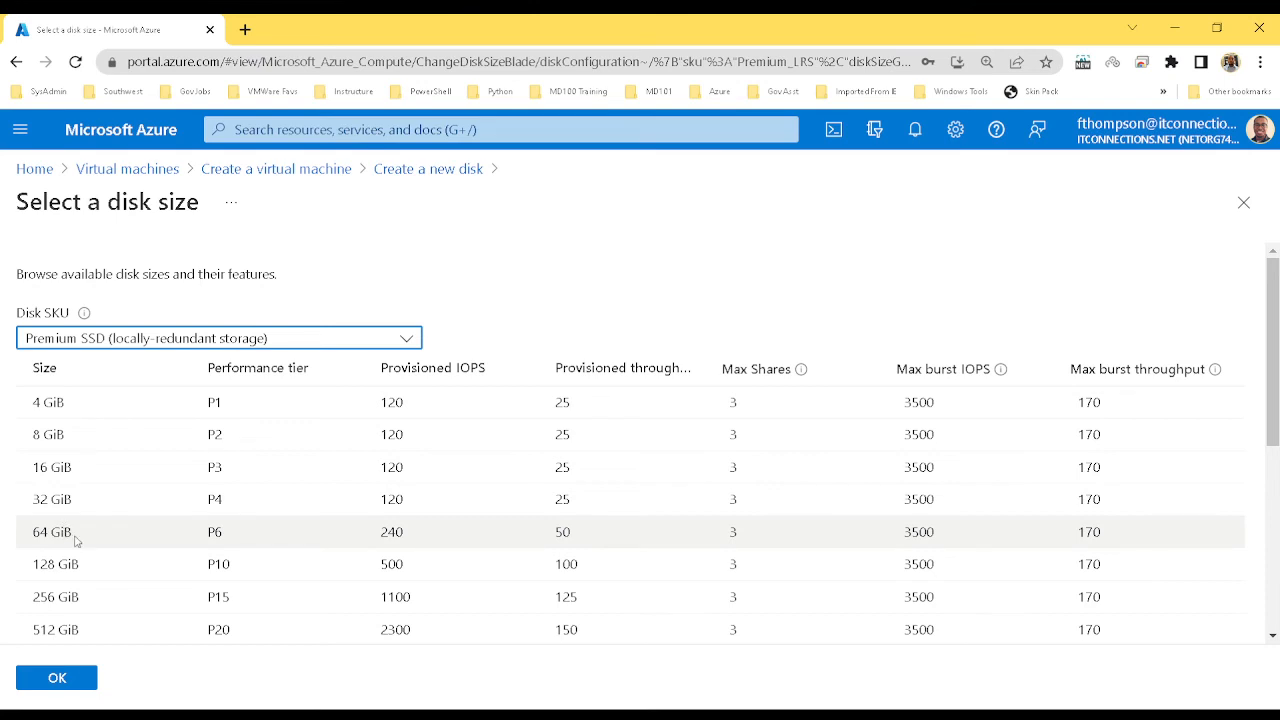
pyautogui.click(72, 630)
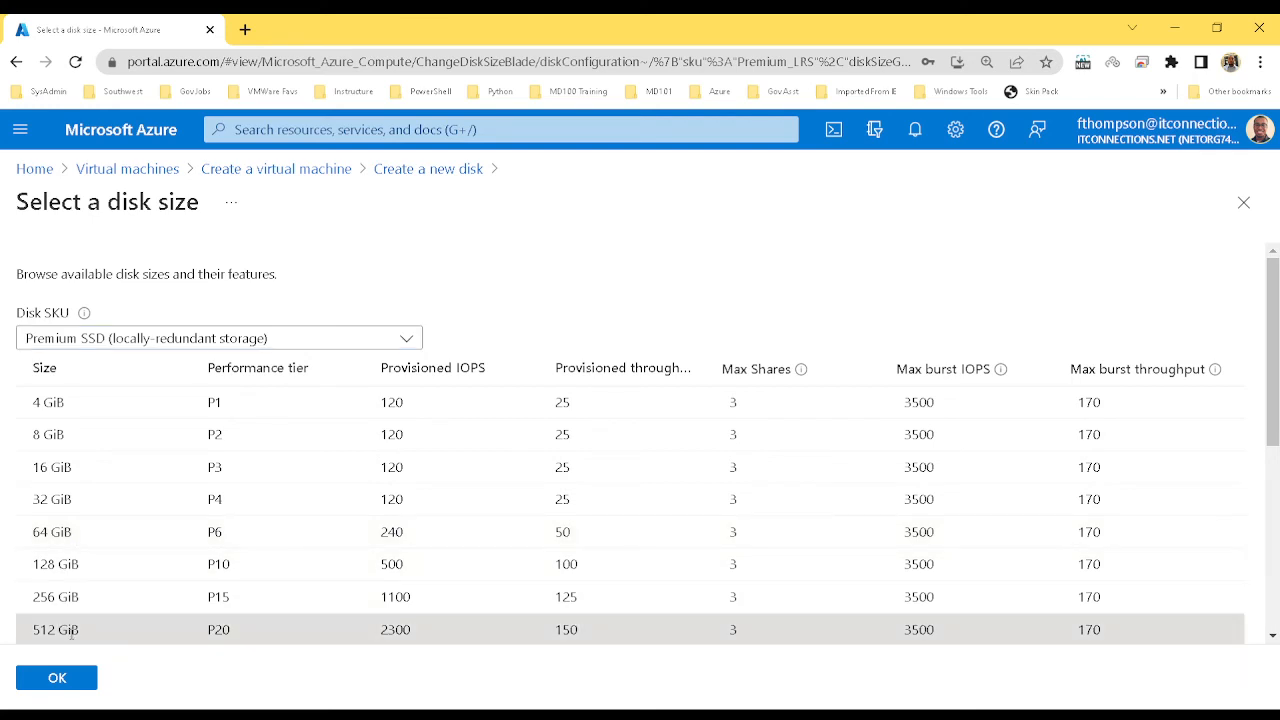
pyautogui.click(84, 686)
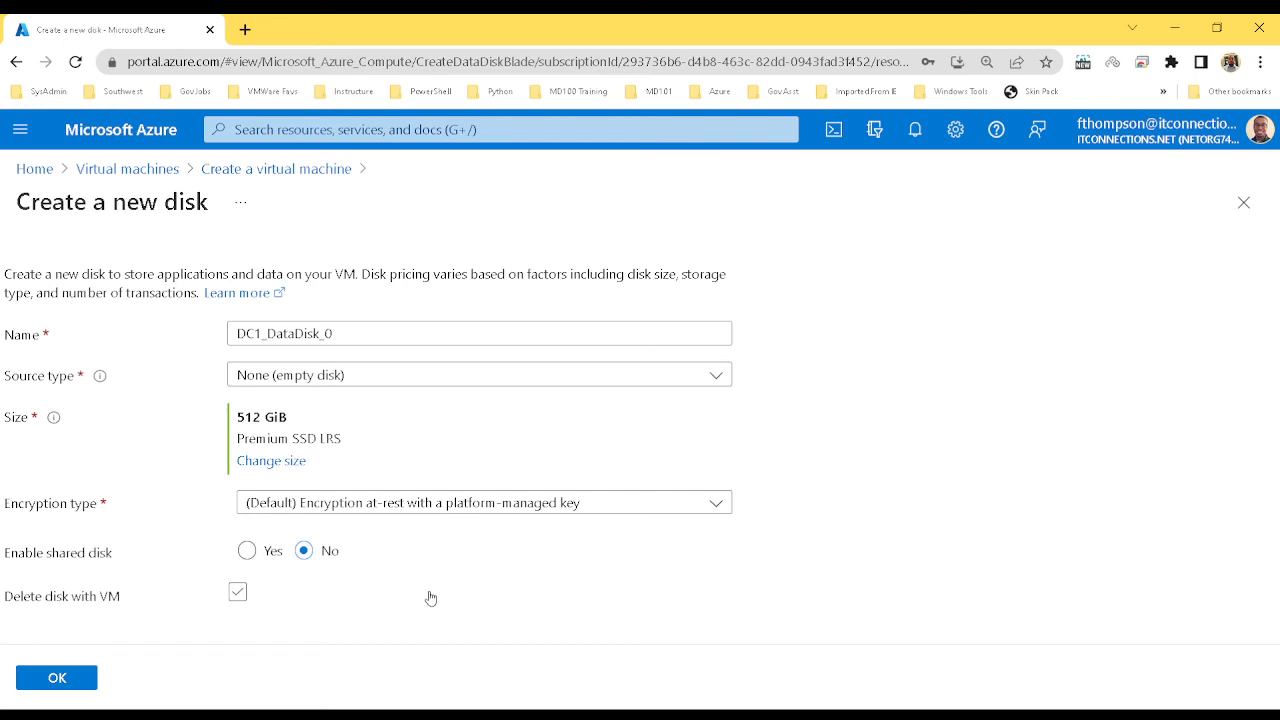
pyautogui.click(237, 592)
pyautogui.click(240, 594)
pyautogui.click(77, 678)
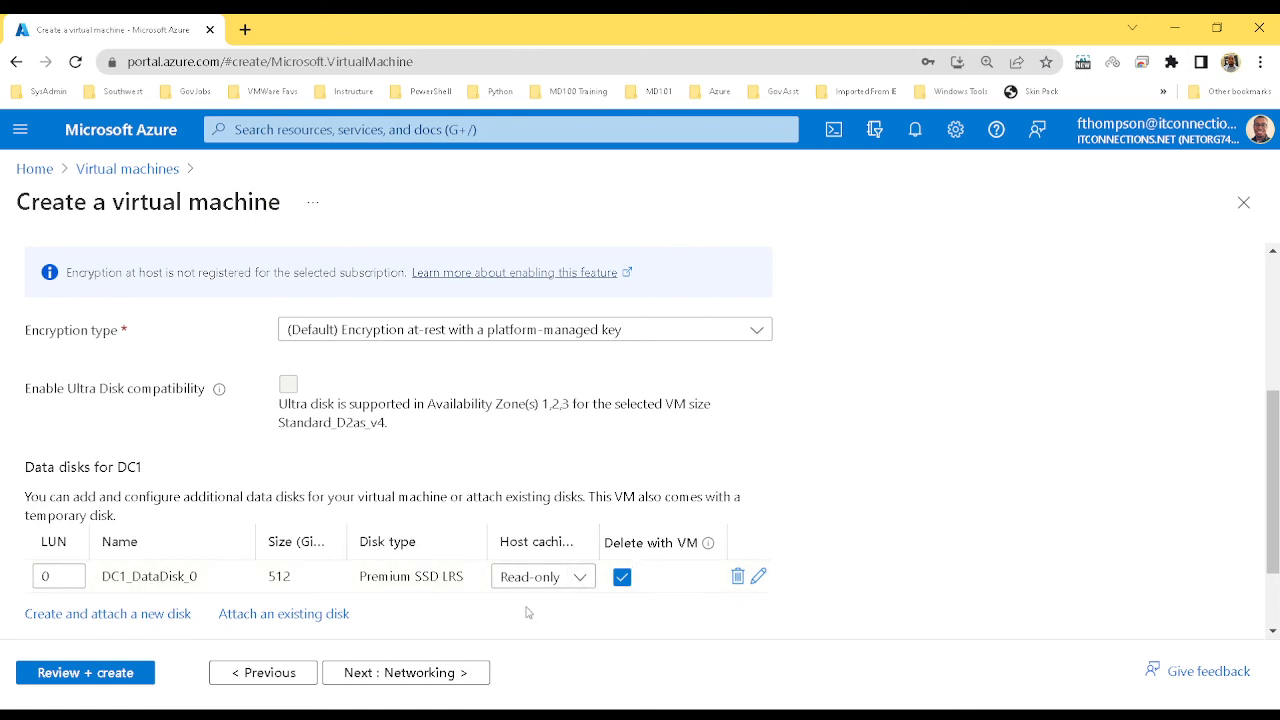
# Keep AZVNET01 as the virtual network and put the VM on subnet Sub_02 (10.0.2.0/26)
pyautogui.click(437, 673)
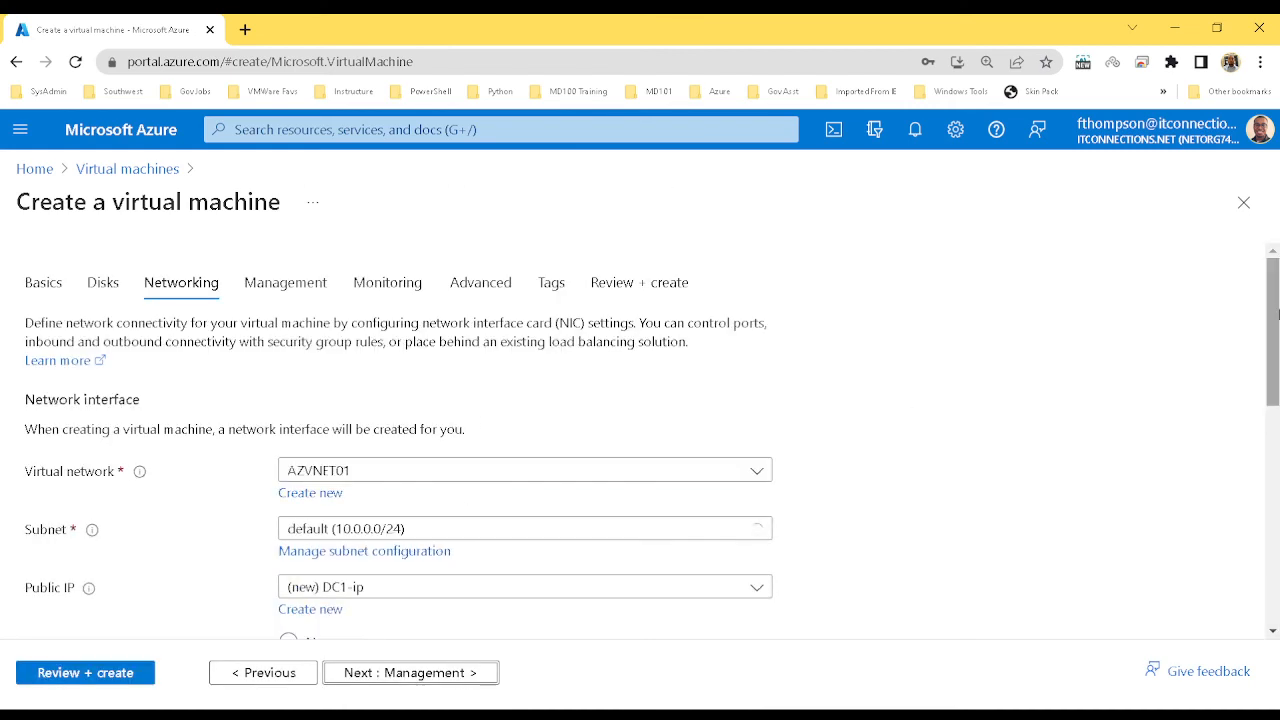
pyautogui.scroll(-2, 1275, 318)
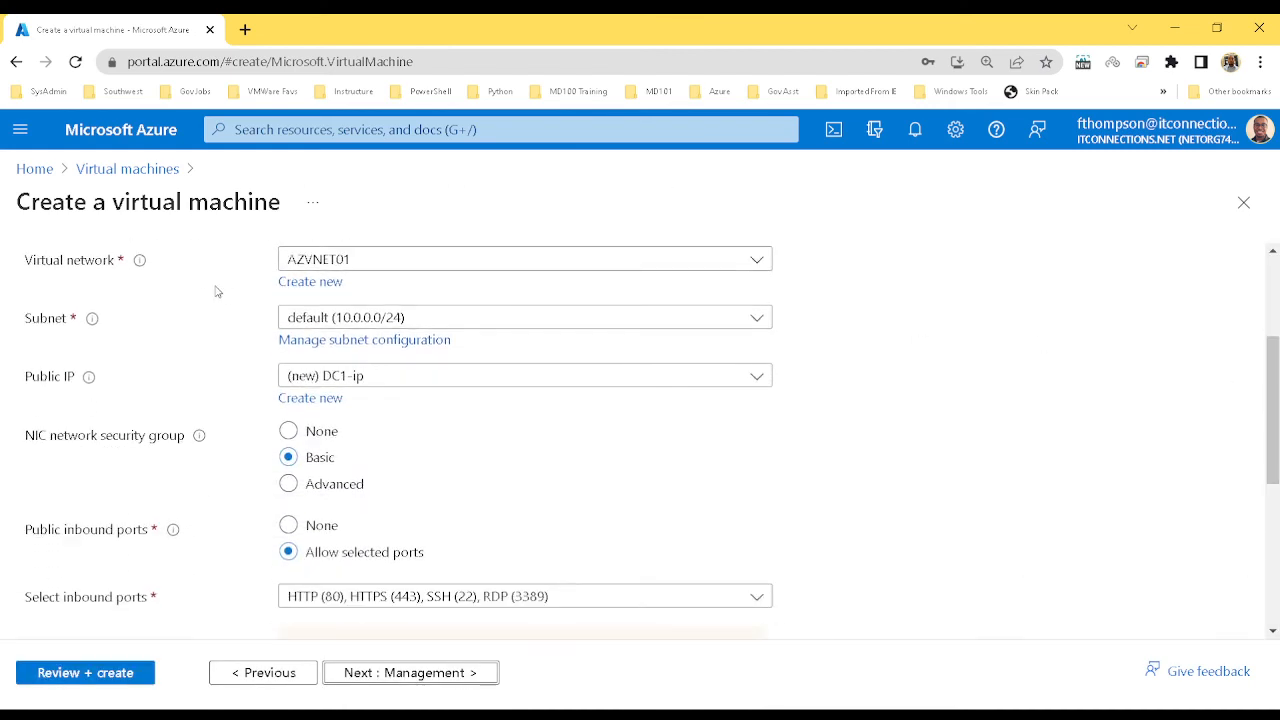
pyautogui.click(757, 262)
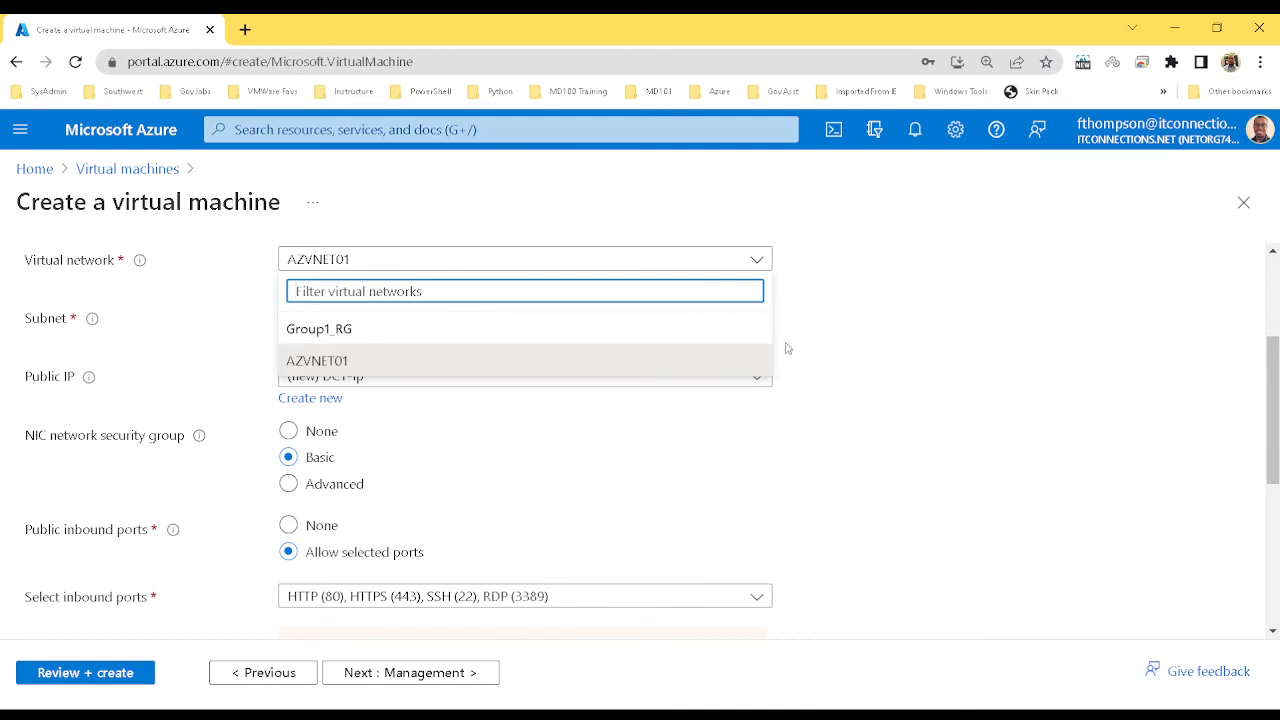
pyautogui.click(868, 365)
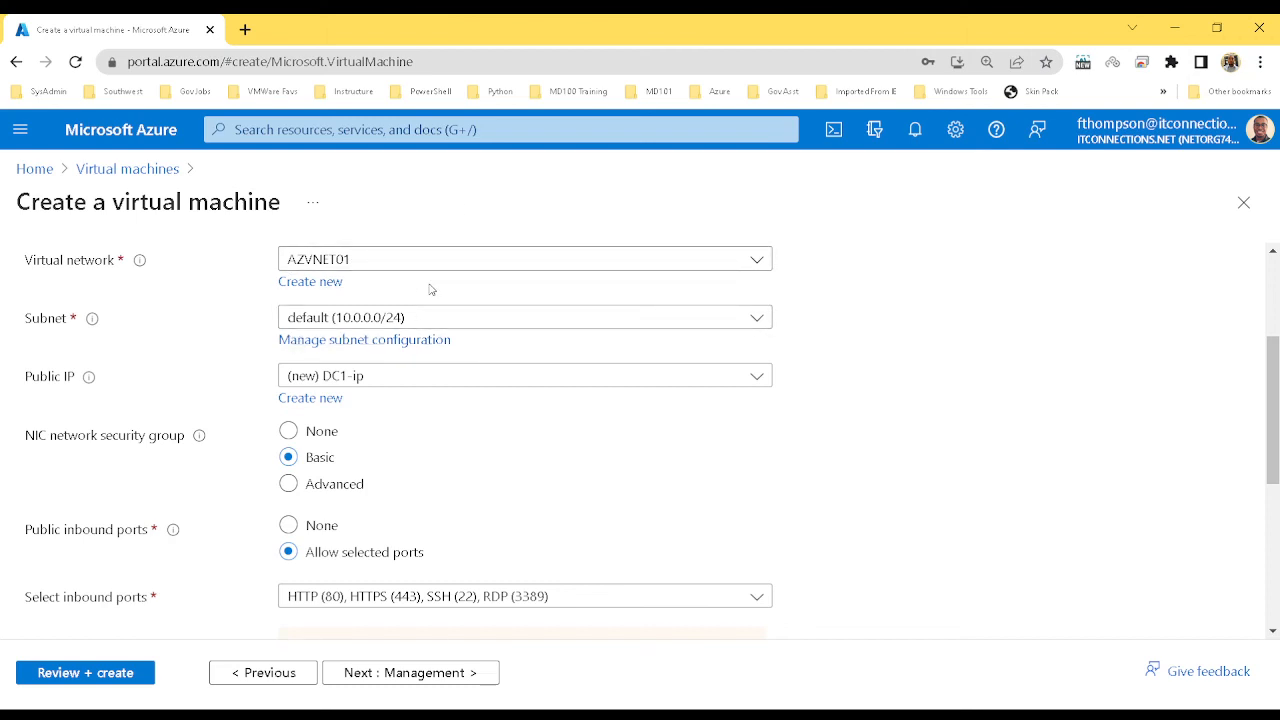
pyautogui.click(765, 325)
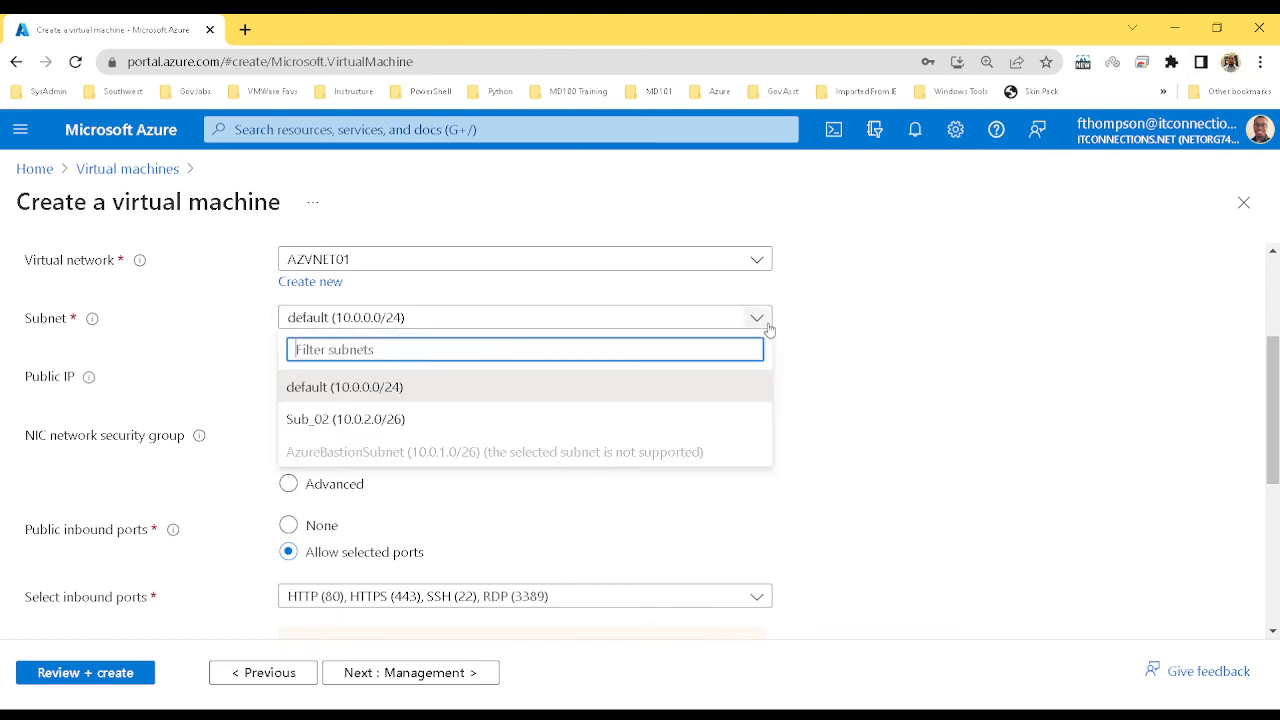
pyautogui.click(386, 420)
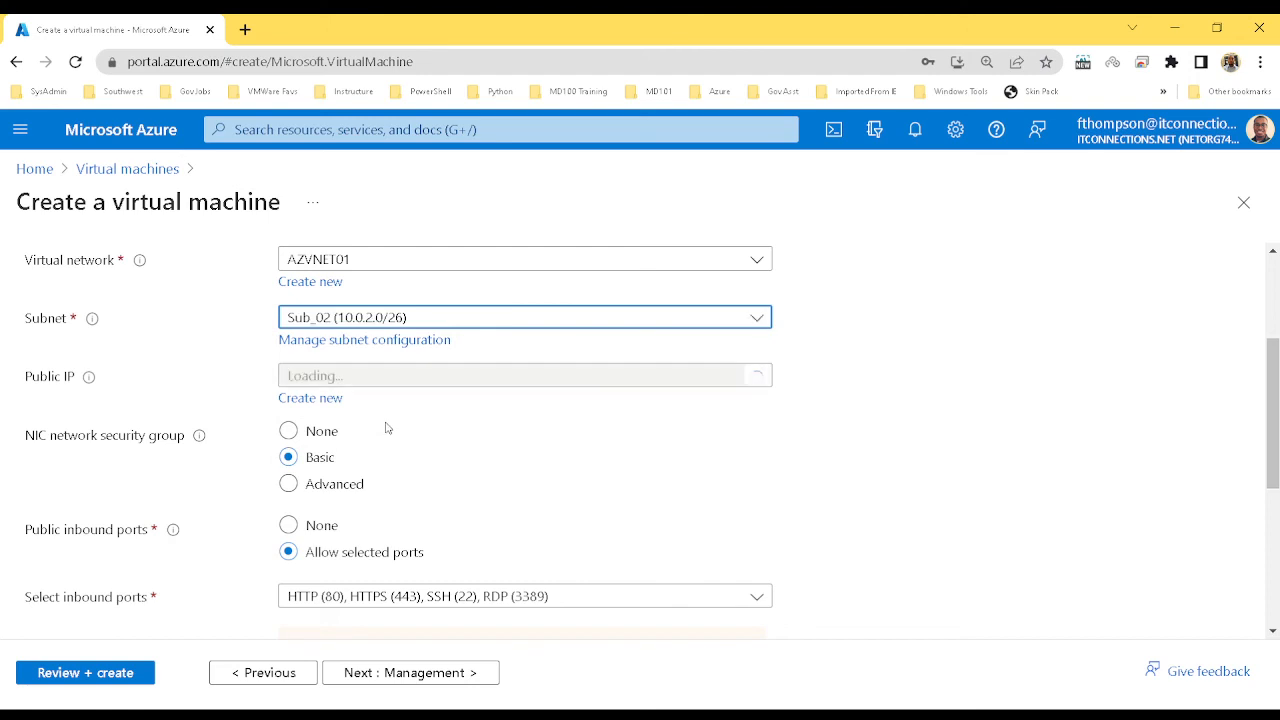
# Have the public IP and NIC deleted when the VM is deleted
pyautogui.click(915, 402)
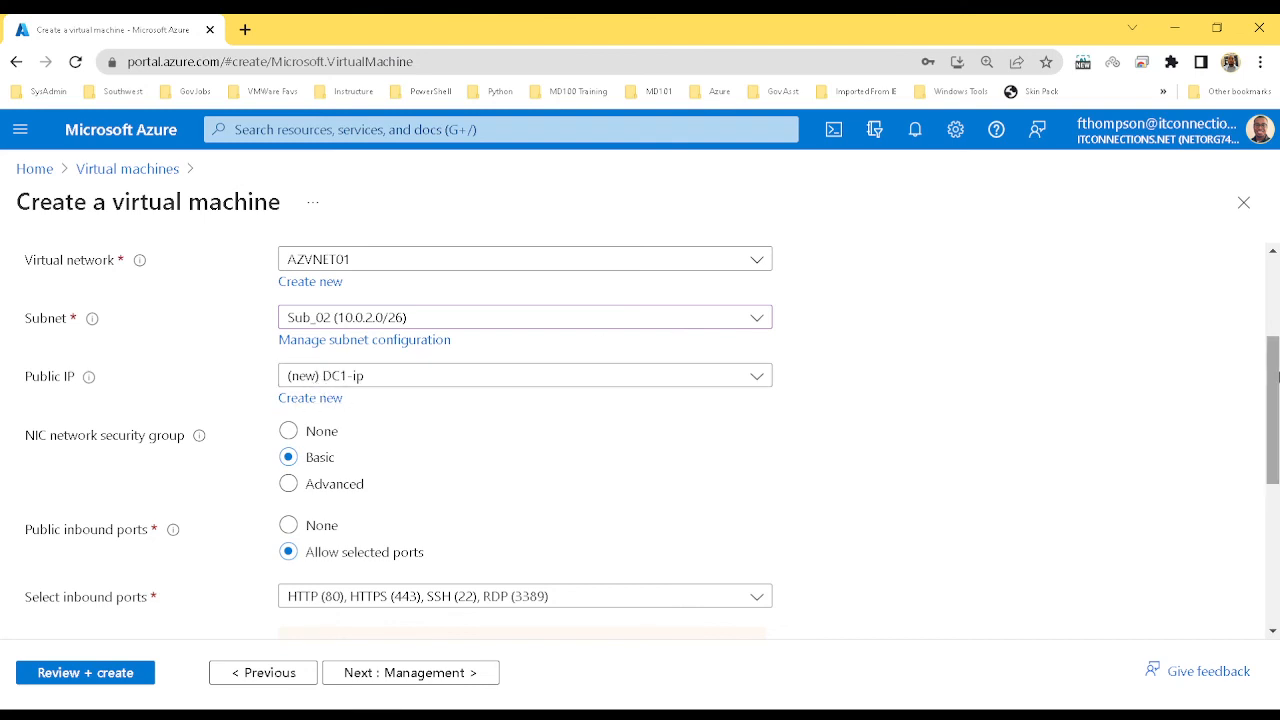
pyautogui.moveTo(1277, 375); pyautogui.dragTo(1277, 433)
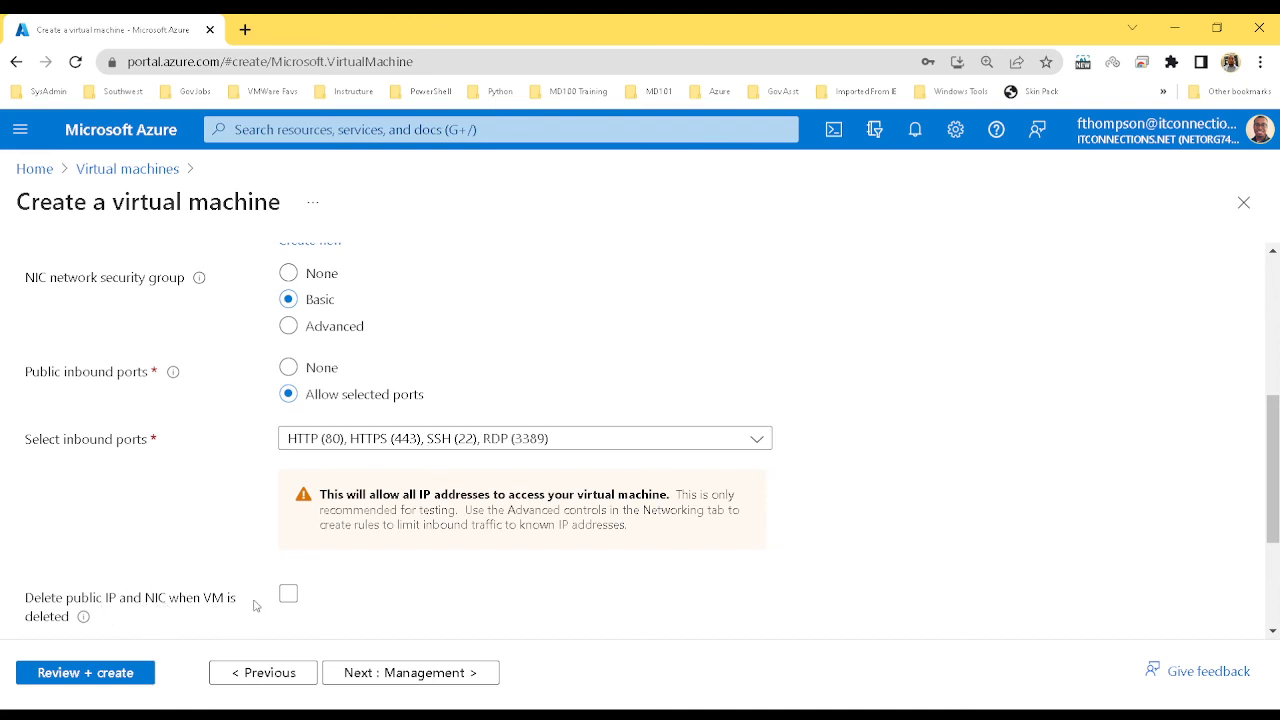
pyautogui.click(290, 595)
# Enable Login with Azure AD in the management settings, then continue to Monitoring
pyautogui.click(416, 673)
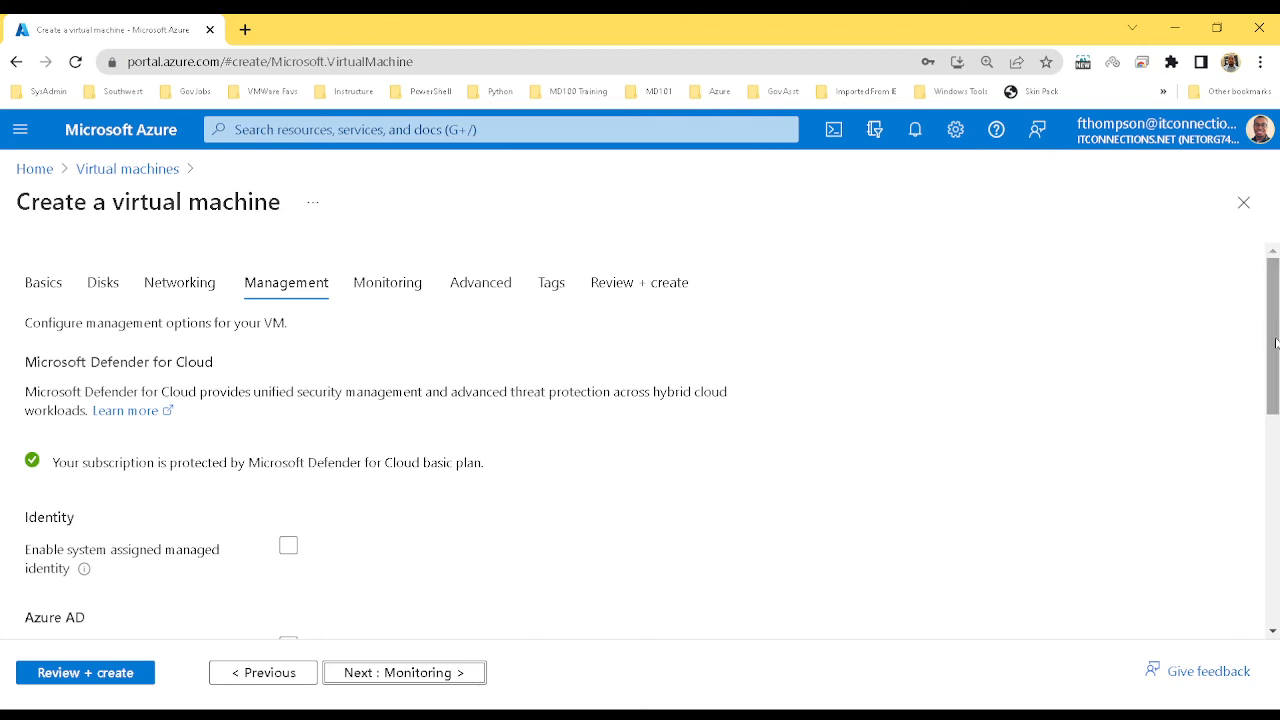
pyautogui.moveTo(1275, 344); pyautogui.dragTo(1276, 480)
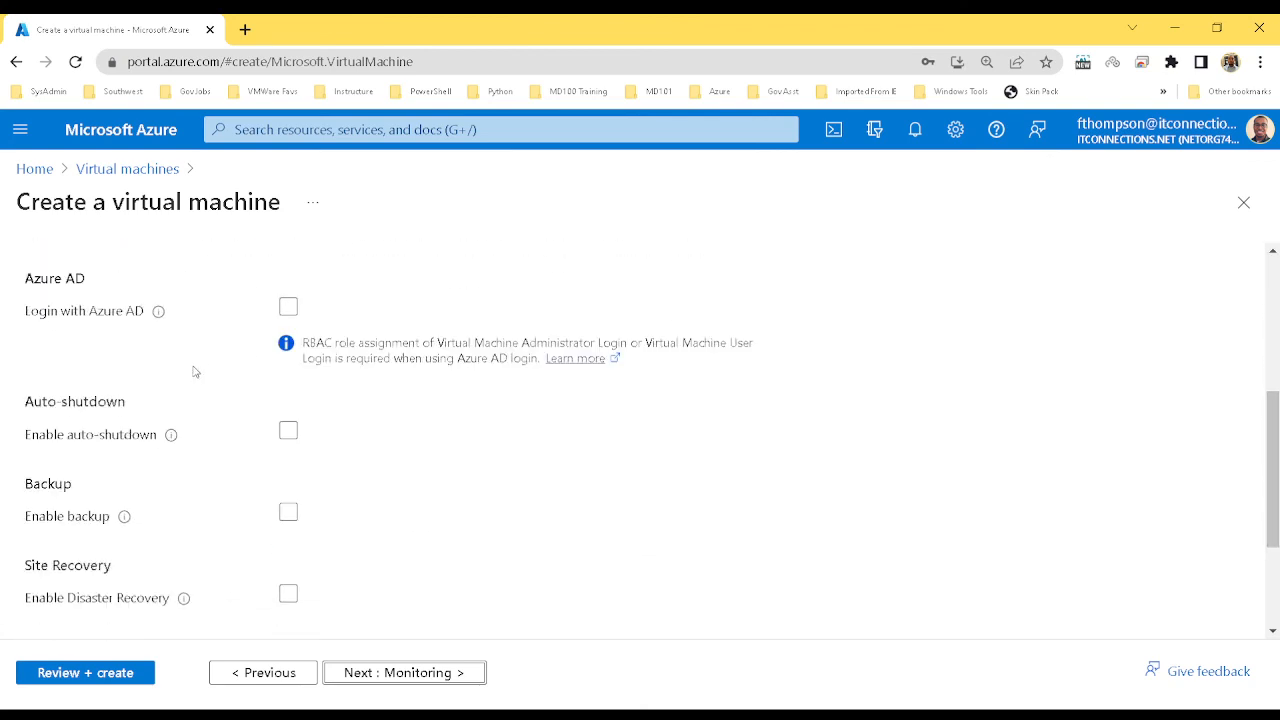
pyautogui.click(290, 309)
pyautogui.moveTo(1277, 425); pyautogui.dragTo(1277, 570)
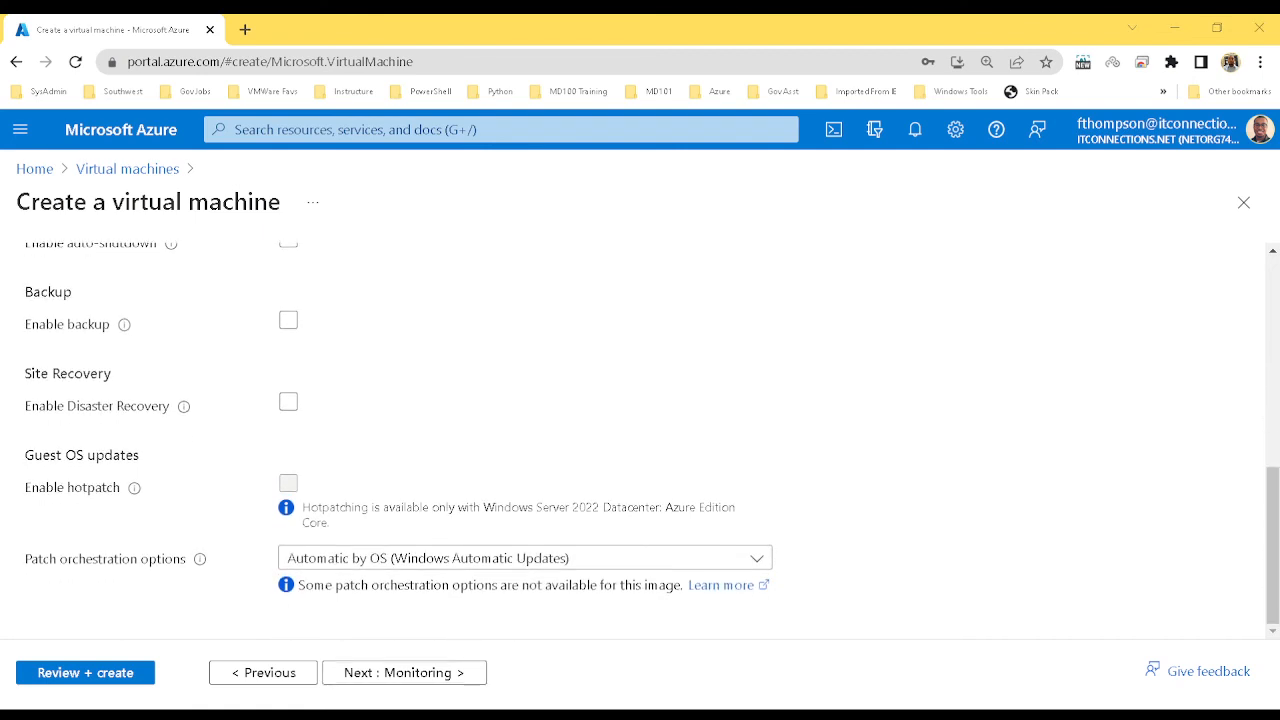
pyautogui.click(432, 674)
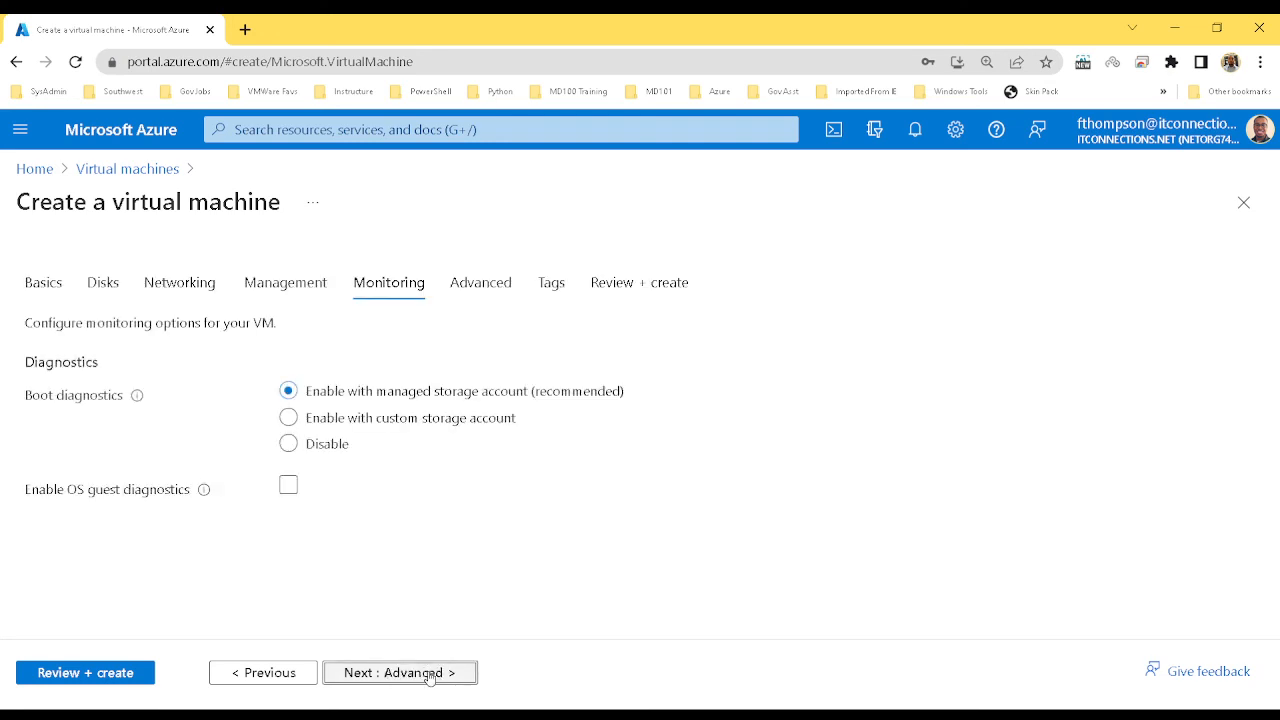
# Skip through the Advanced and Tags steps without adding tags, reaching Review + create
pyautogui.click(430, 675)
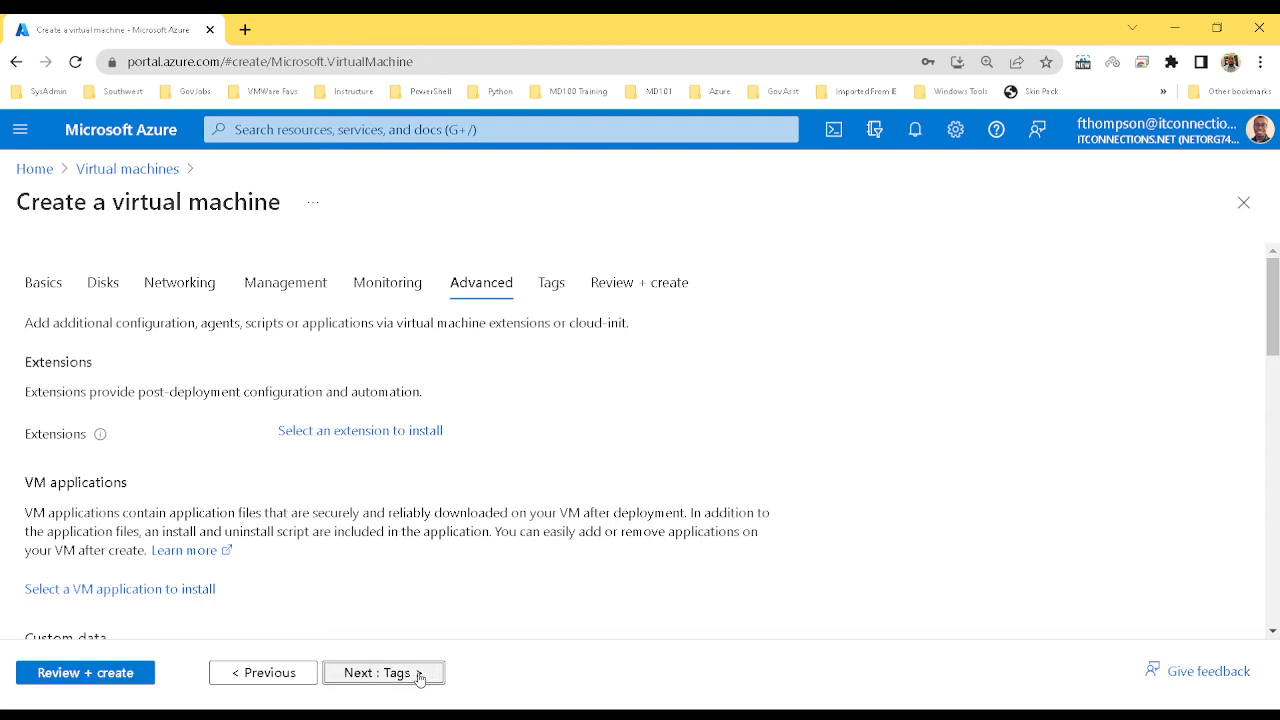
pyautogui.click(420, 676)
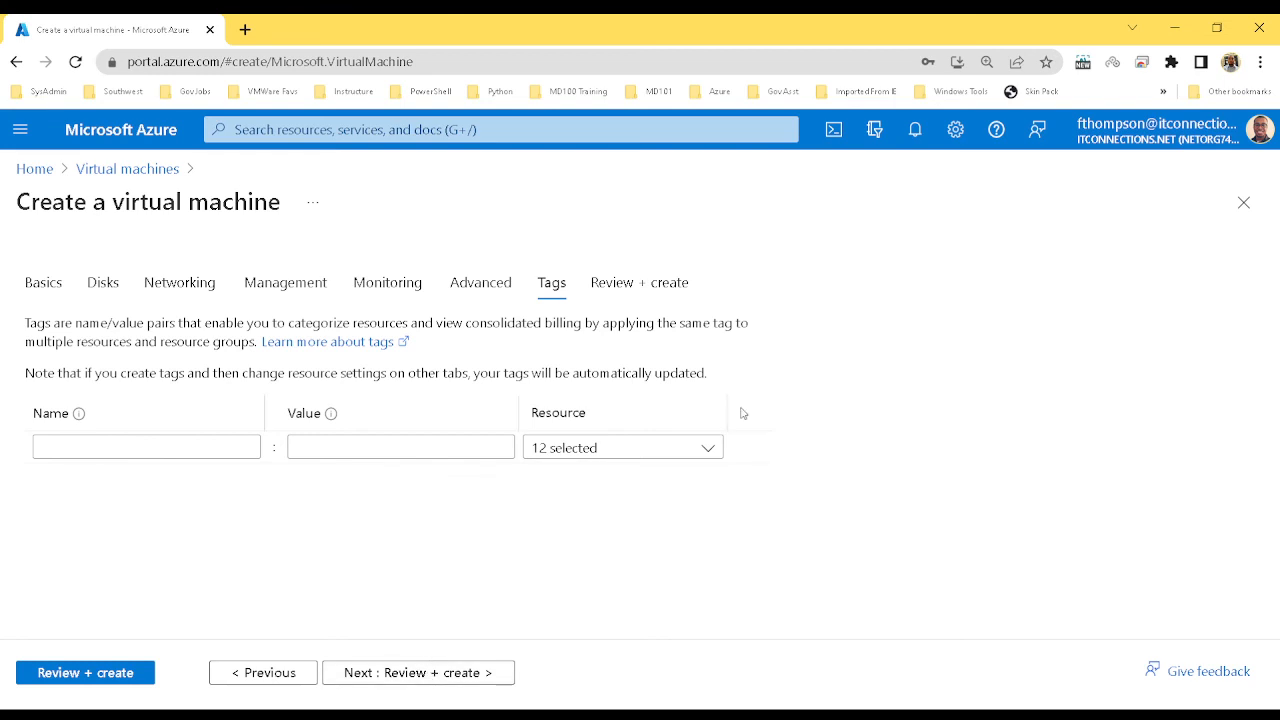
pyautogui.click(709, 452)
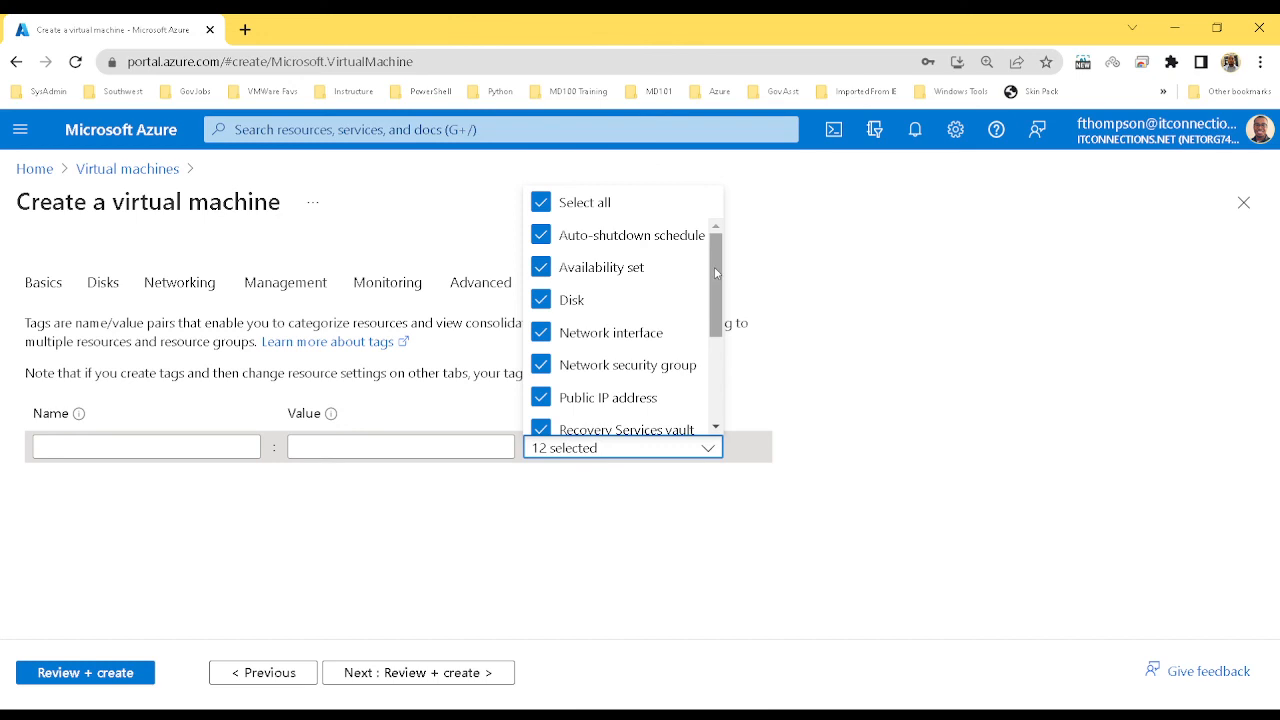
pyautogui.moveTo(716, 273); pyautogui.dragTo(716, 350)
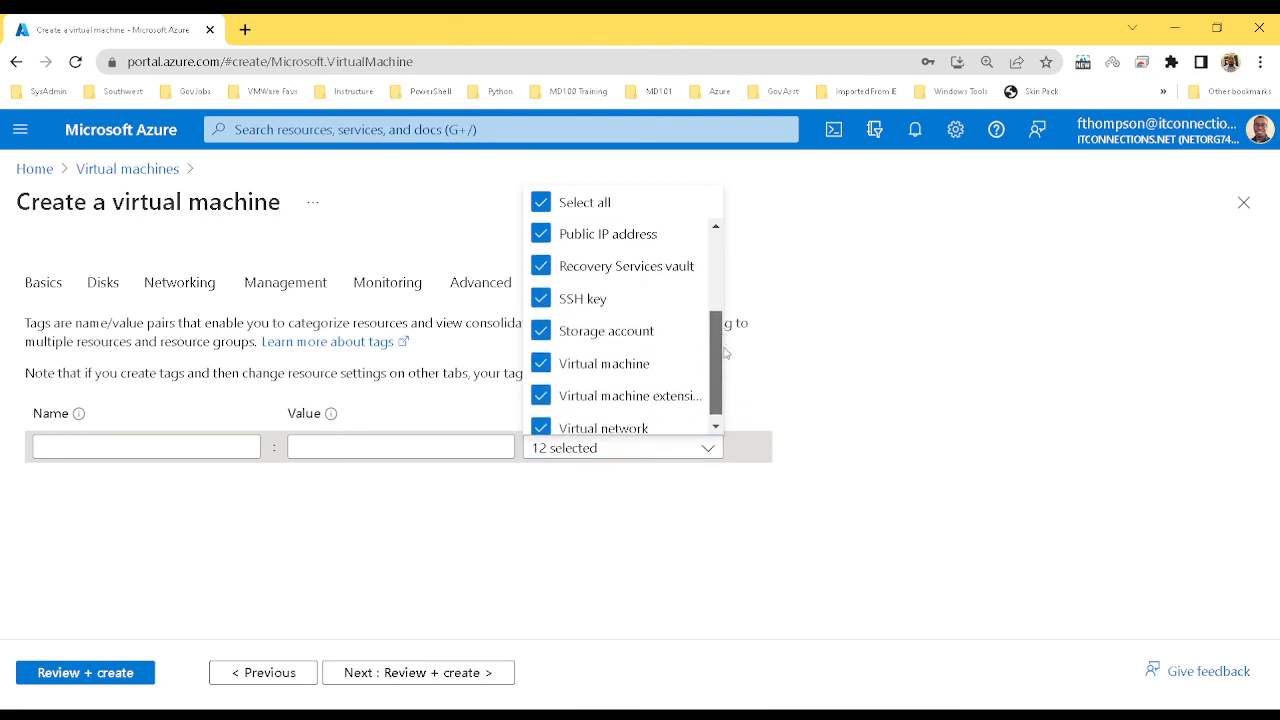
pyautogui.click(639, 524)
pyautogui.click(650, 290)
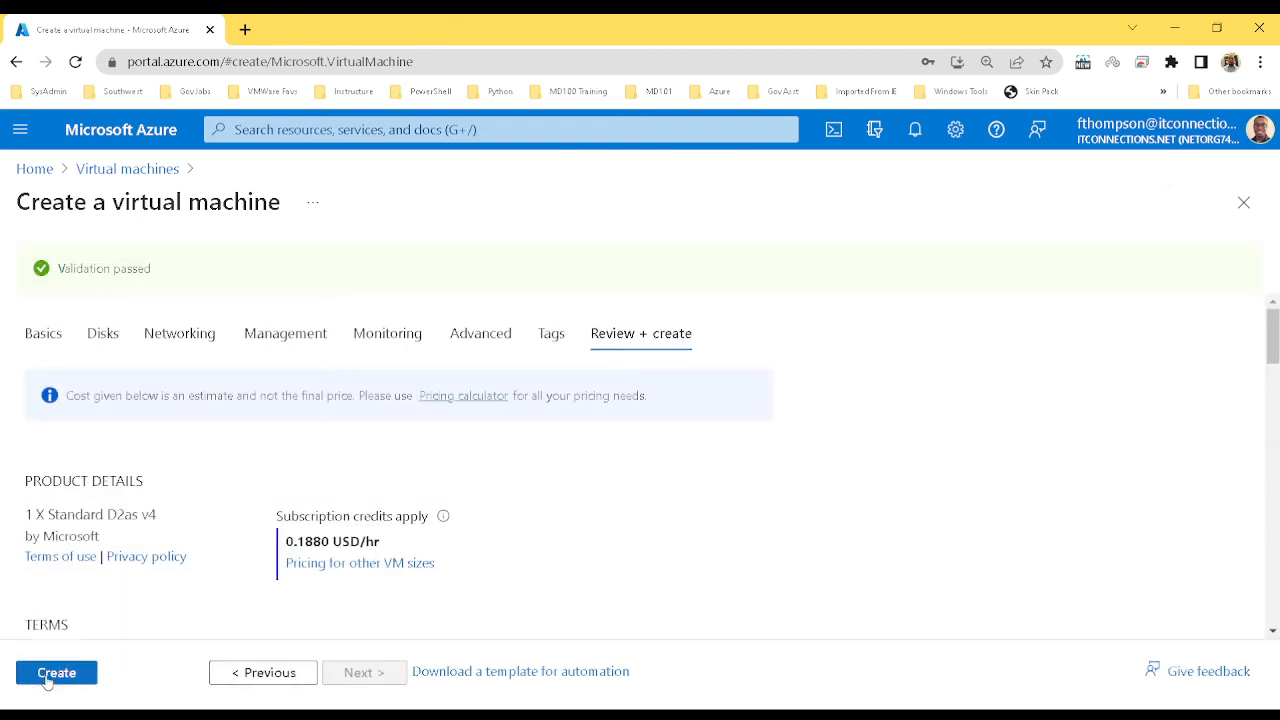
# Create the validated DC1 virtual machine in resource group Group1_RG
pyautogui.click(45, 678)
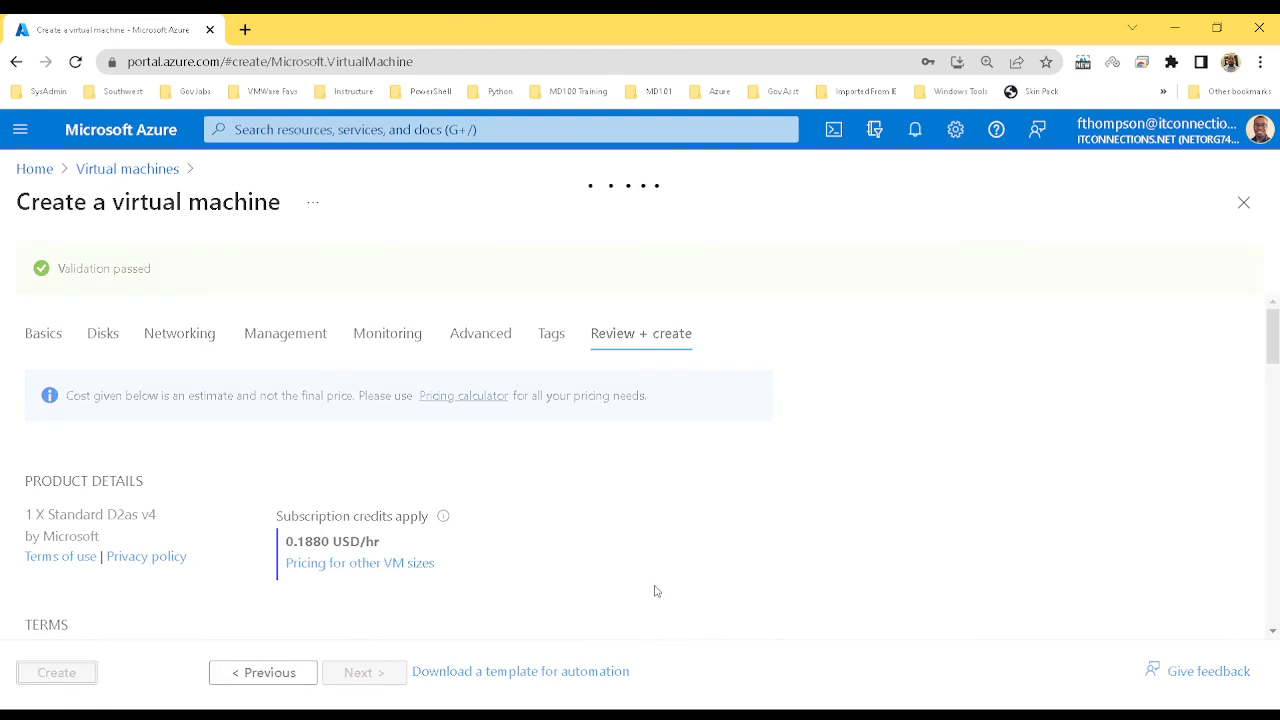